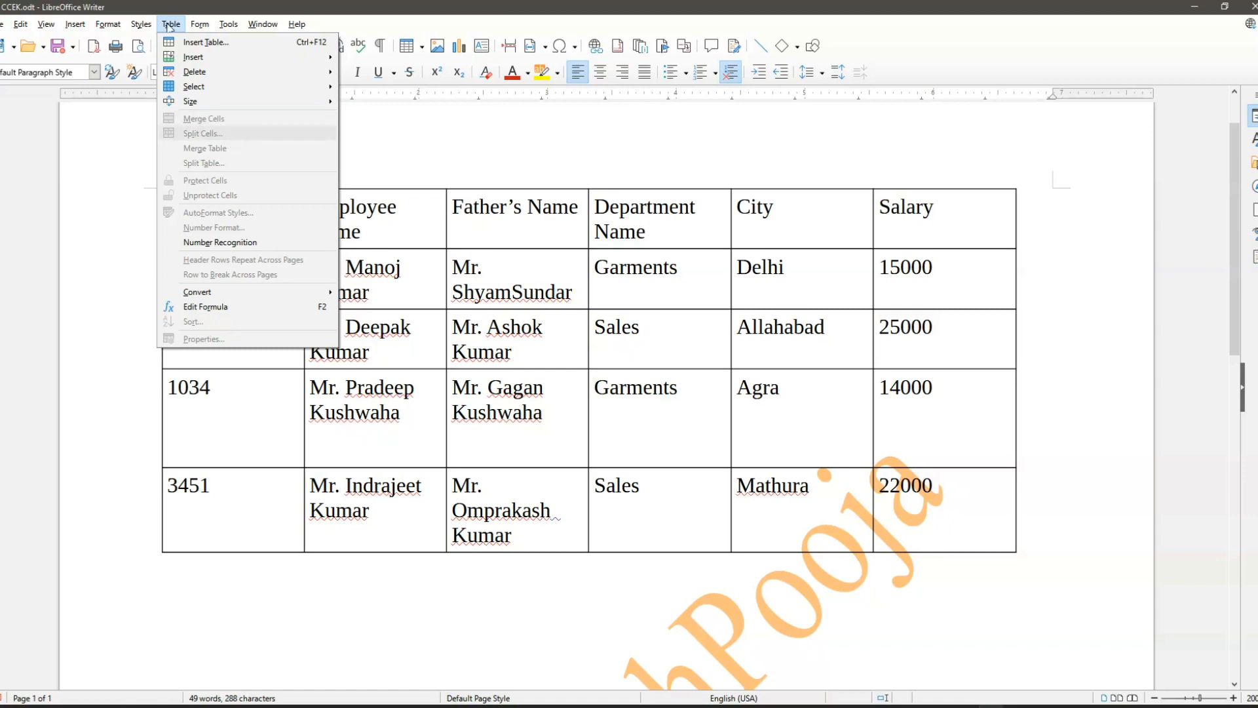
# Draw a text box about 6.73 by 0.47 inches in the space above the employee table.
pyautogui.click(427, 218)
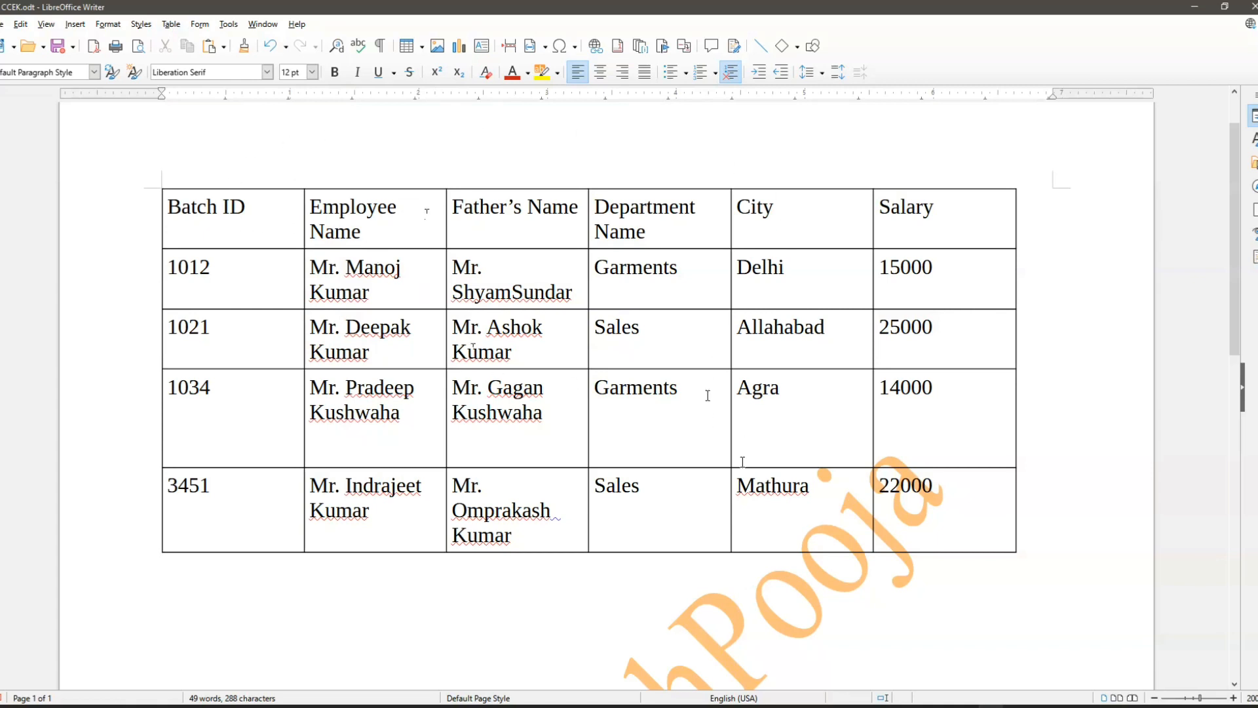
pyautogui.scroll(2, 708, 395)
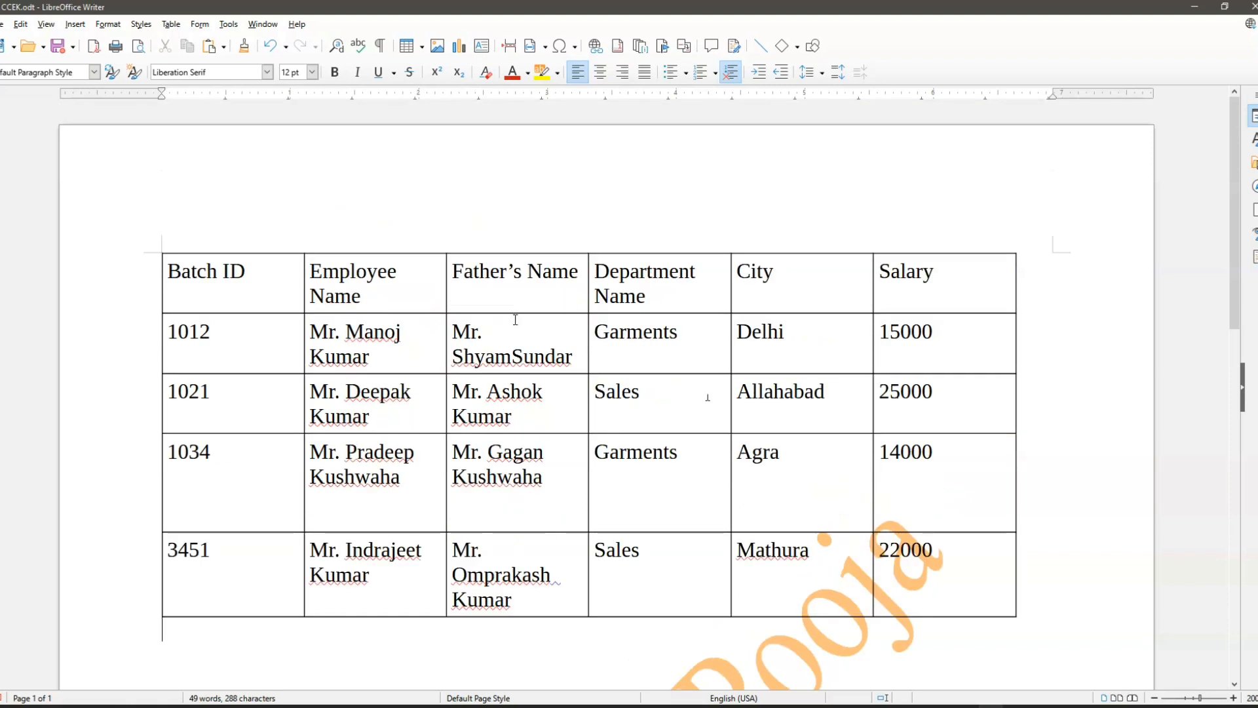
pyautogui.click(74, 25)
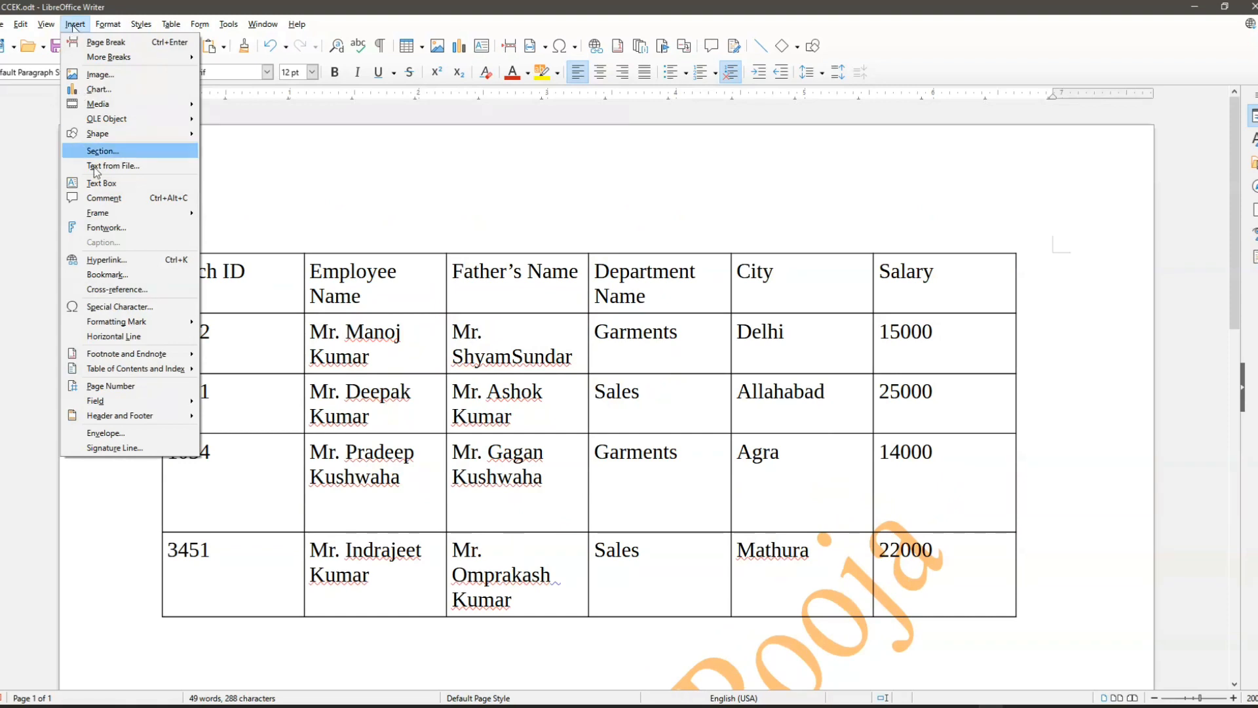
pyautogui.click(102, 183)
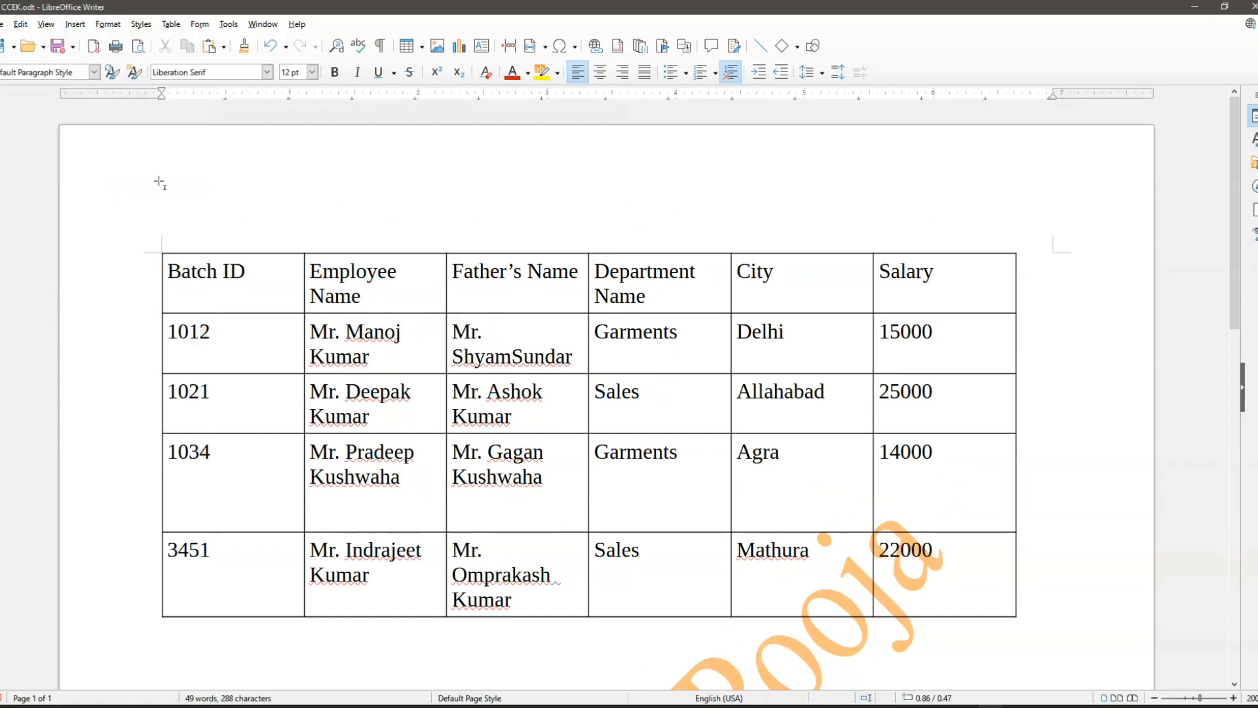
pyautogui.moveTo(159, 182); pyautogui.dragTo(1026, 241)
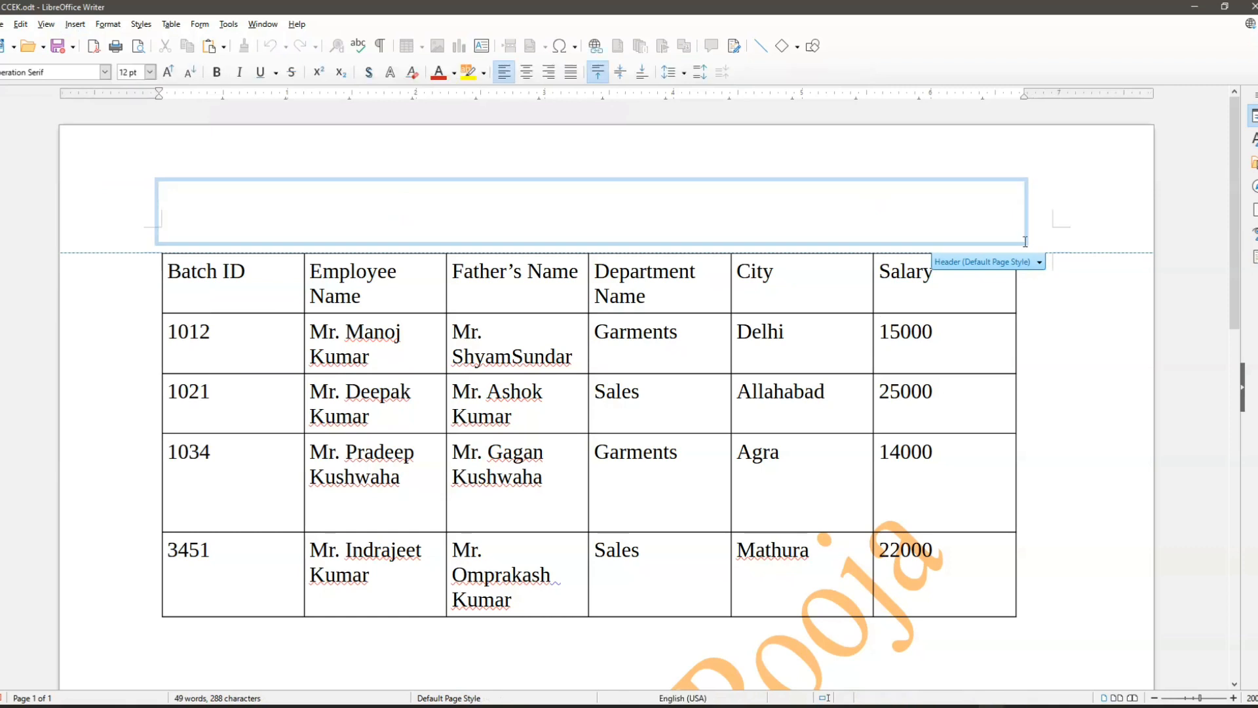
# Enter the title "EMPLOYEE SALES 2020 RECORD" in the new text box.
pyautogui.write('EMPLOYEE SAles')
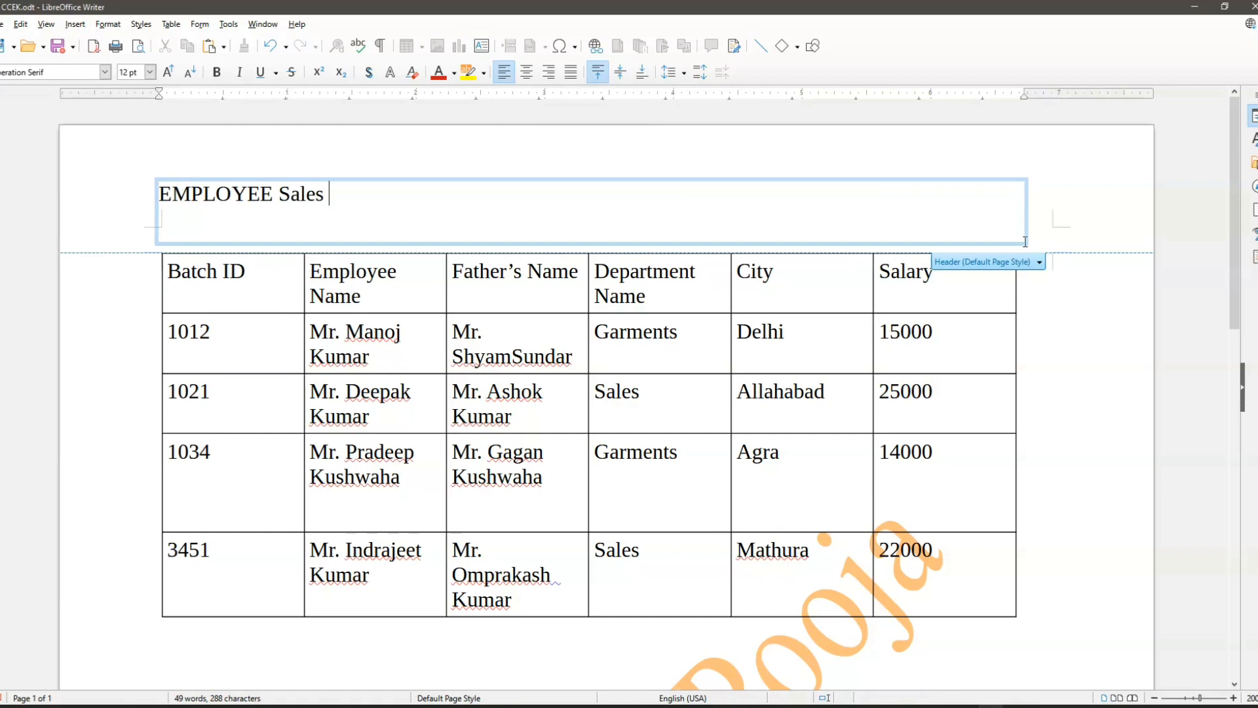
pyautogui.press('BackSpace')
pyautogui.press('BackSpace')
pyautogui.press('BackSpace')
pyautogui.press('BackSpace')
pyautogui.write('ALES 202')
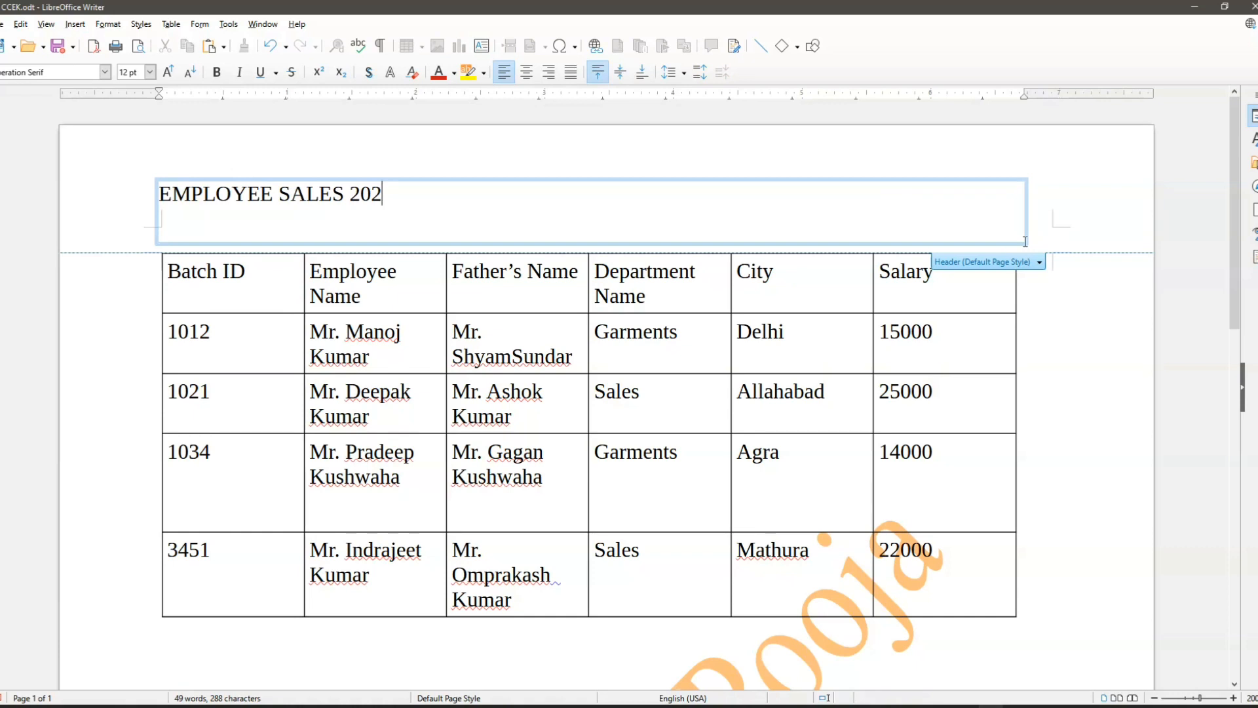
pyautogui.write('0 RECORD')
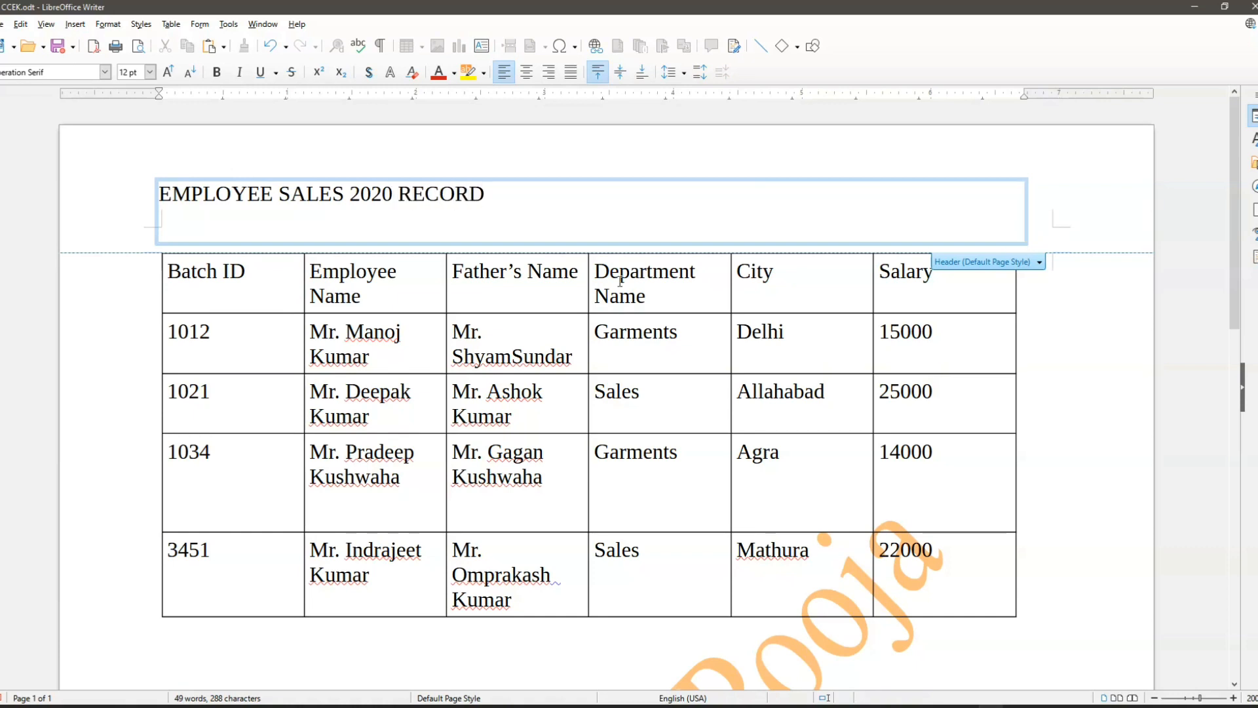
# Center the title text in its box and enlarge it to 26 pt.
pyautogui.moveTo(486, 194); pyautogui.dragTo(159, 205)
pyautogui.click(525, 74)
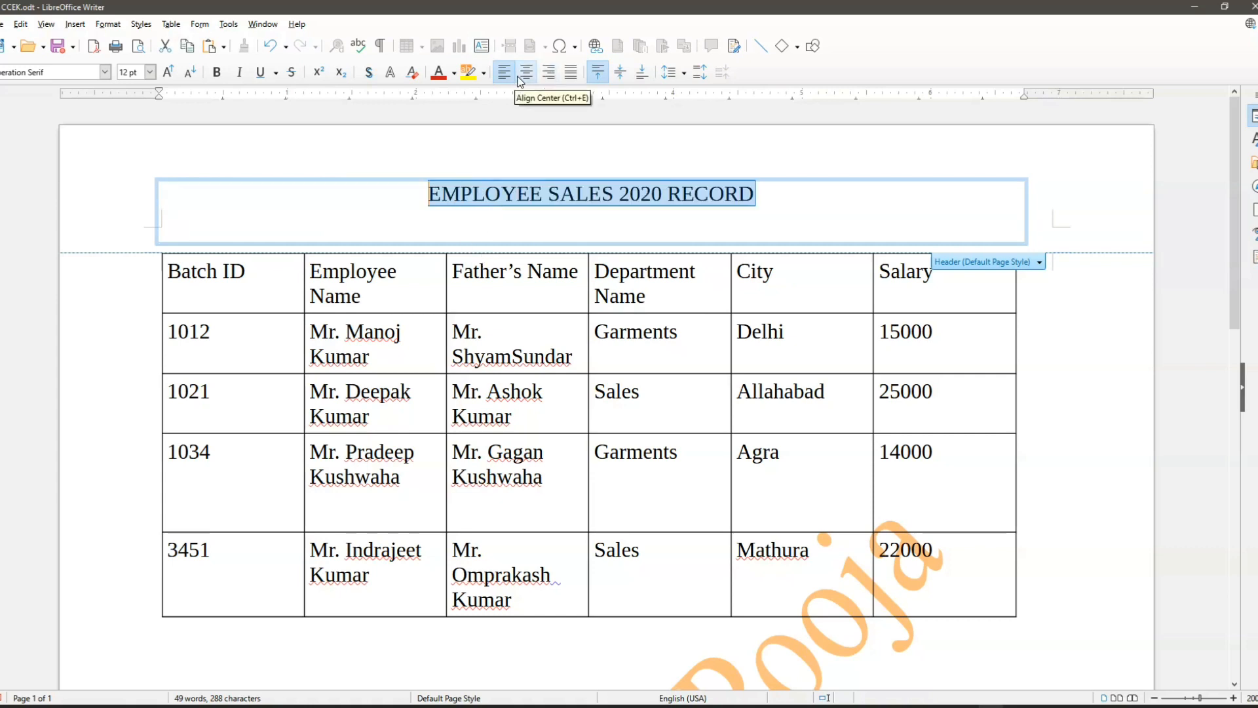
pyautogui.click(169, 73)
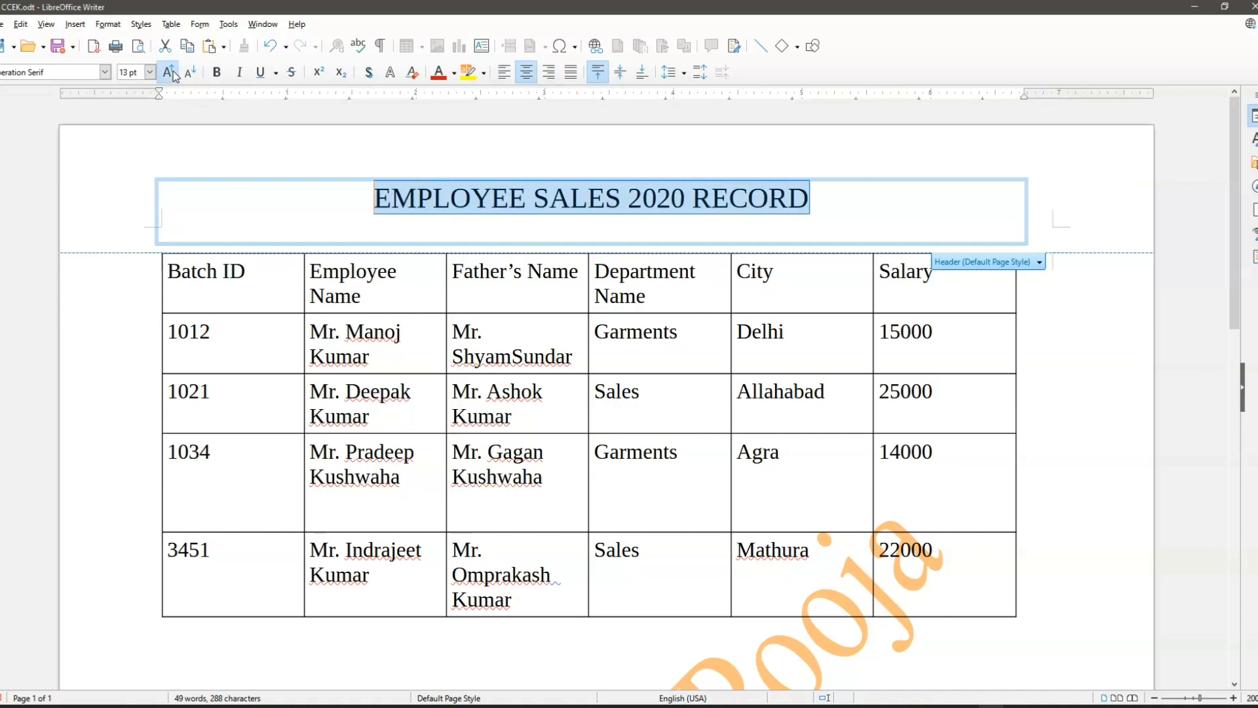
pyautogui.click(169, 73)
pyautogui.click(171, 74)
pyautogui.click(172, 76)
pyautogui.click(174, 75)
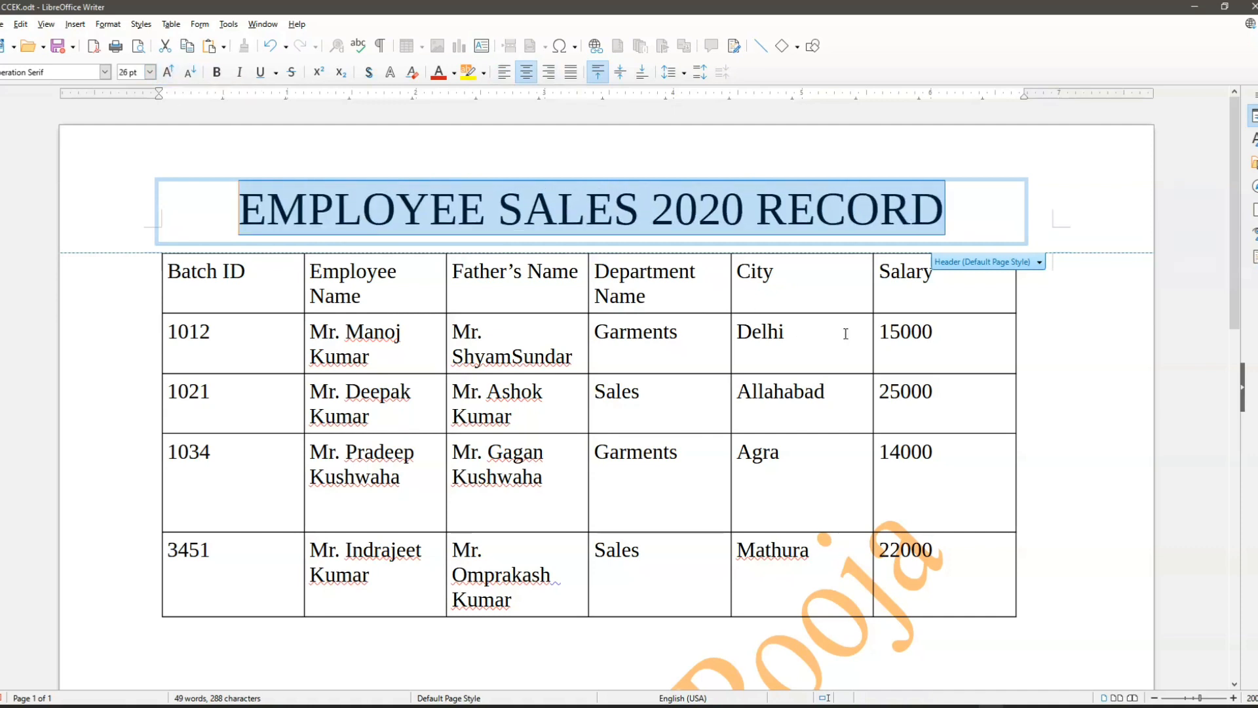
pyautogui.click(1095, 308)
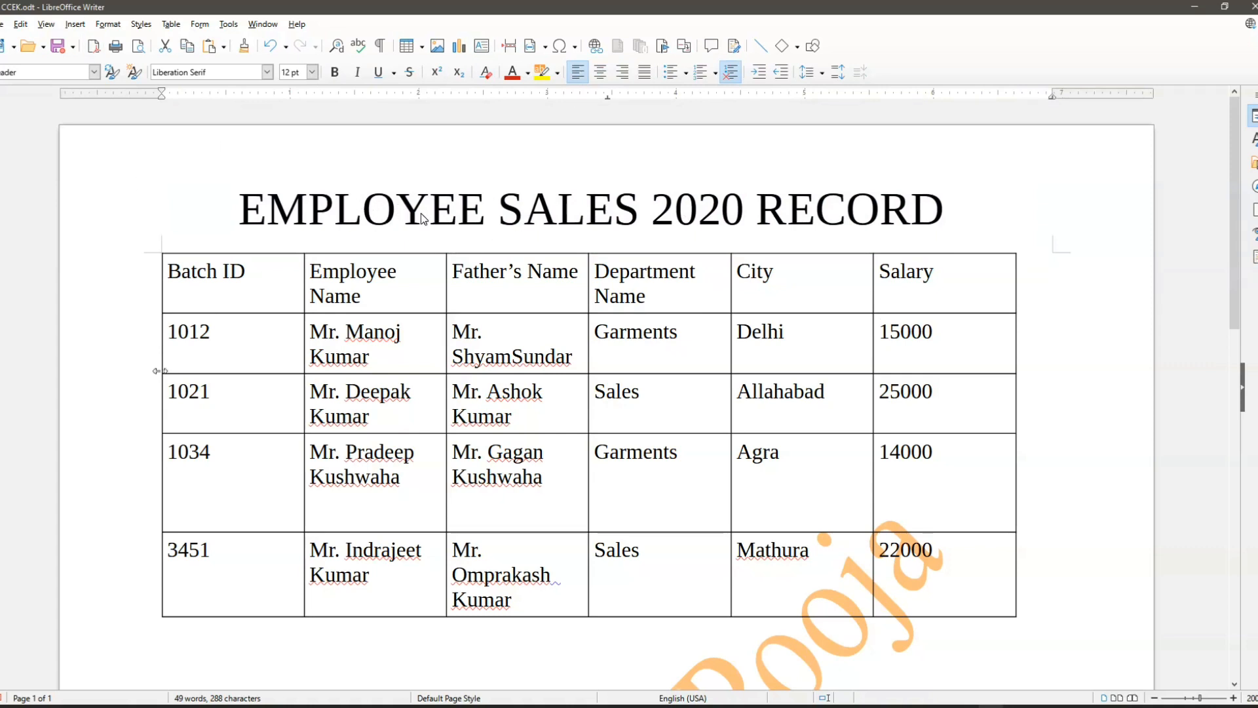
# Delete the title text box above the employee table.
pyautogui.click(172, 24)
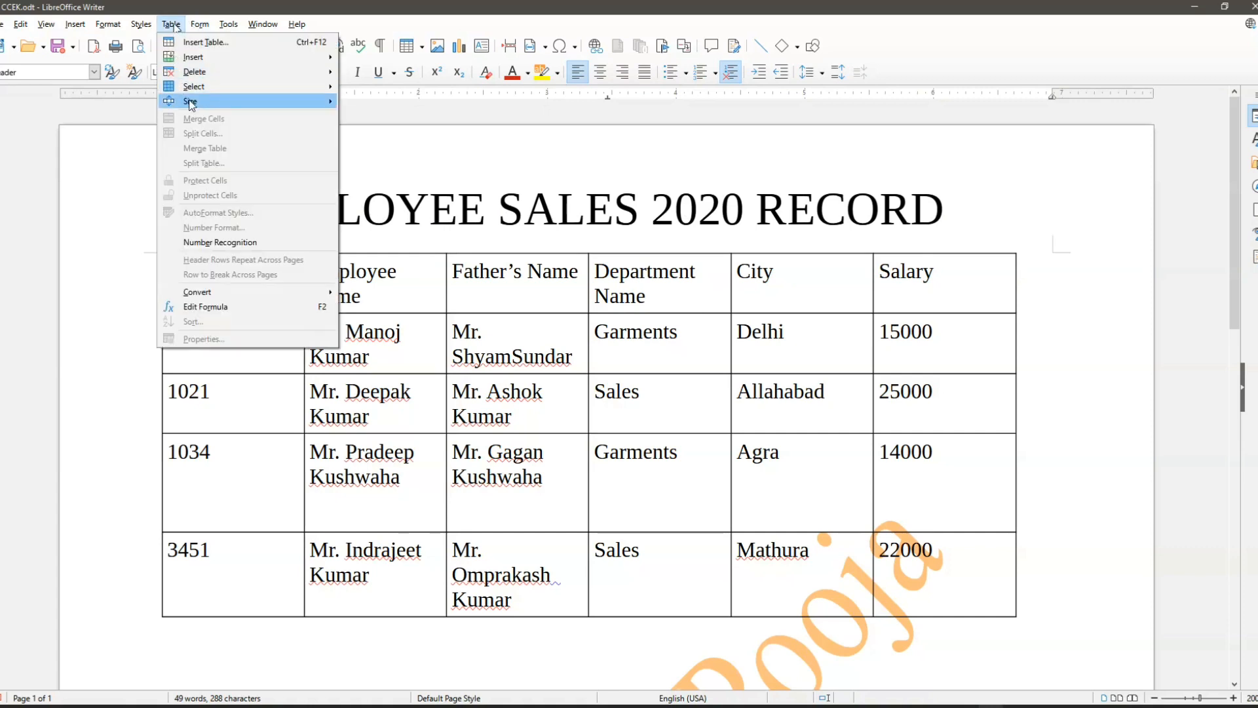
pyautogui.click(582, 236)
pyautogui.click(544, 203)
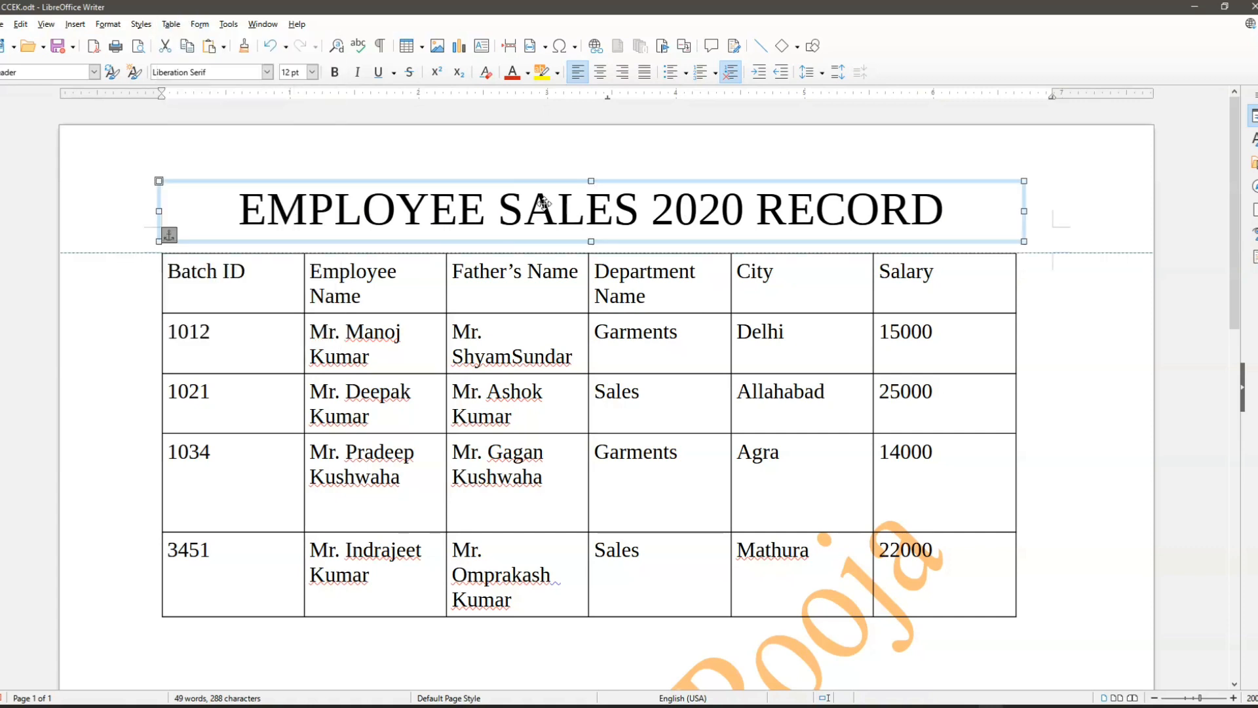
pyautogui.press('Delete')
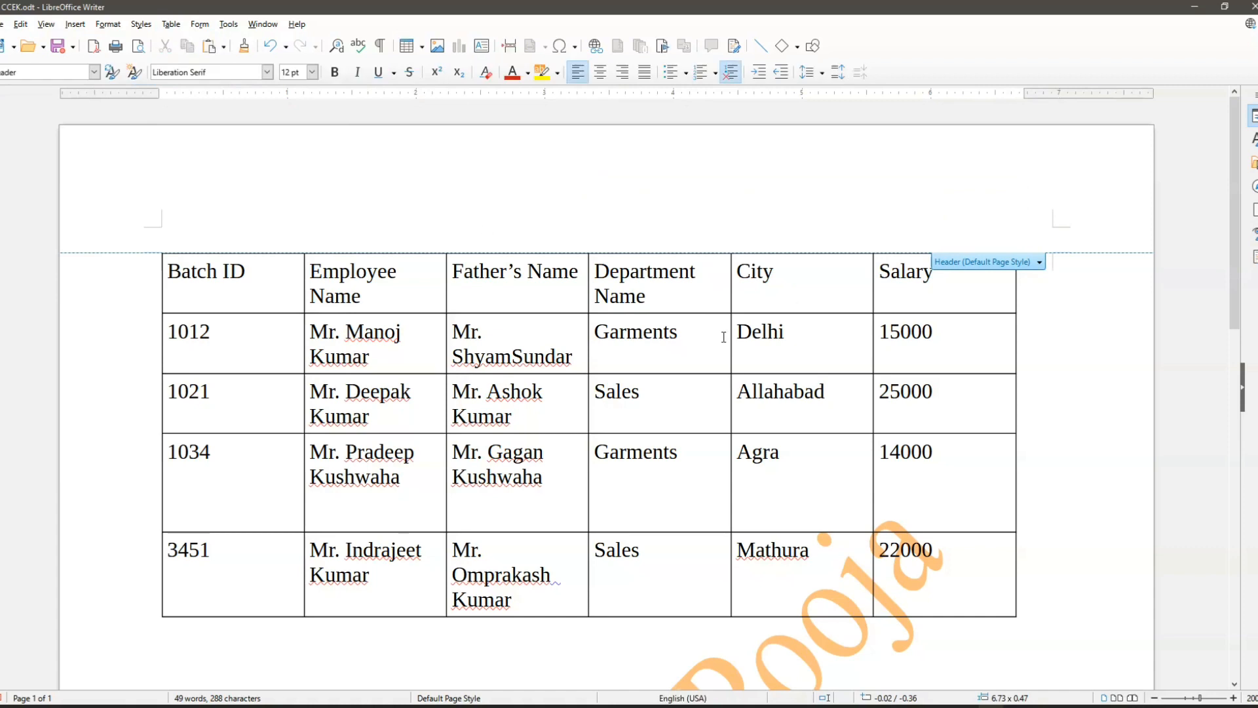
# Insert a blank table with 3 columns and 2 rows below the employee table, without a style.
pyautogui.click(710, 557)
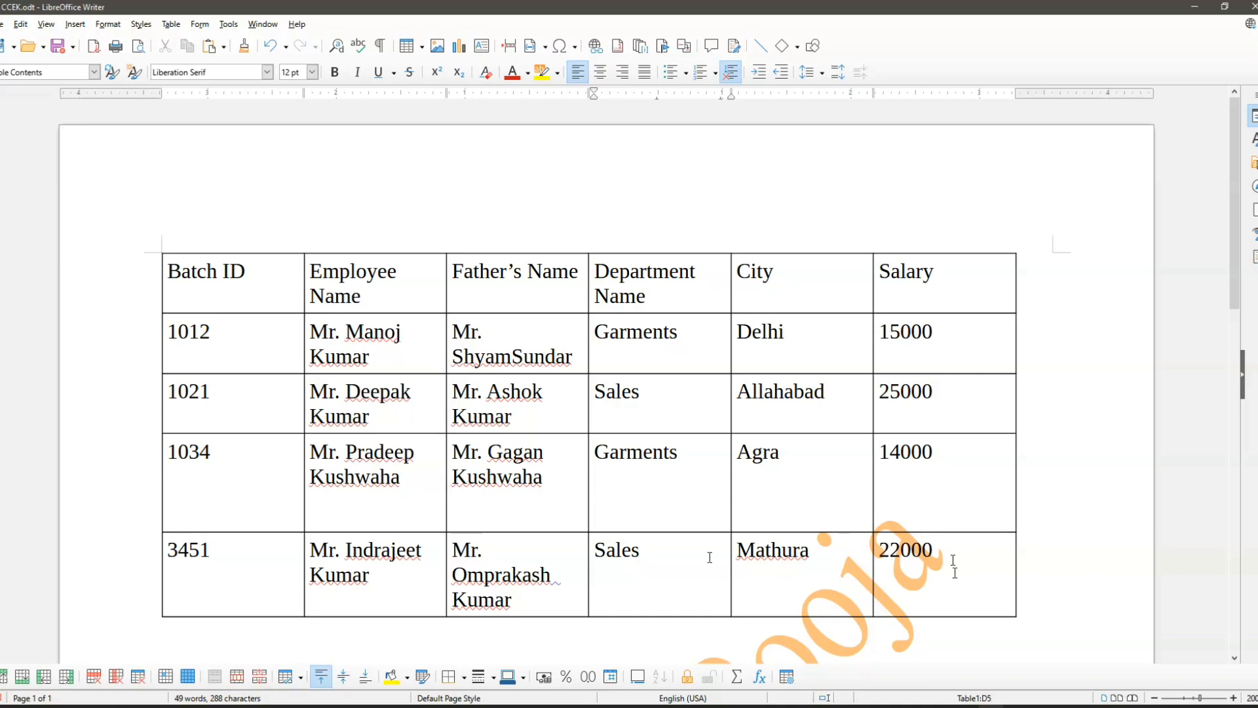
pyautogui.scroll(-10, 950, 564)
pyautogui.scroll(3, 946, 557)
pyautogui.click(615, 376)
pyautogui.scroll(-3, 557, 391)
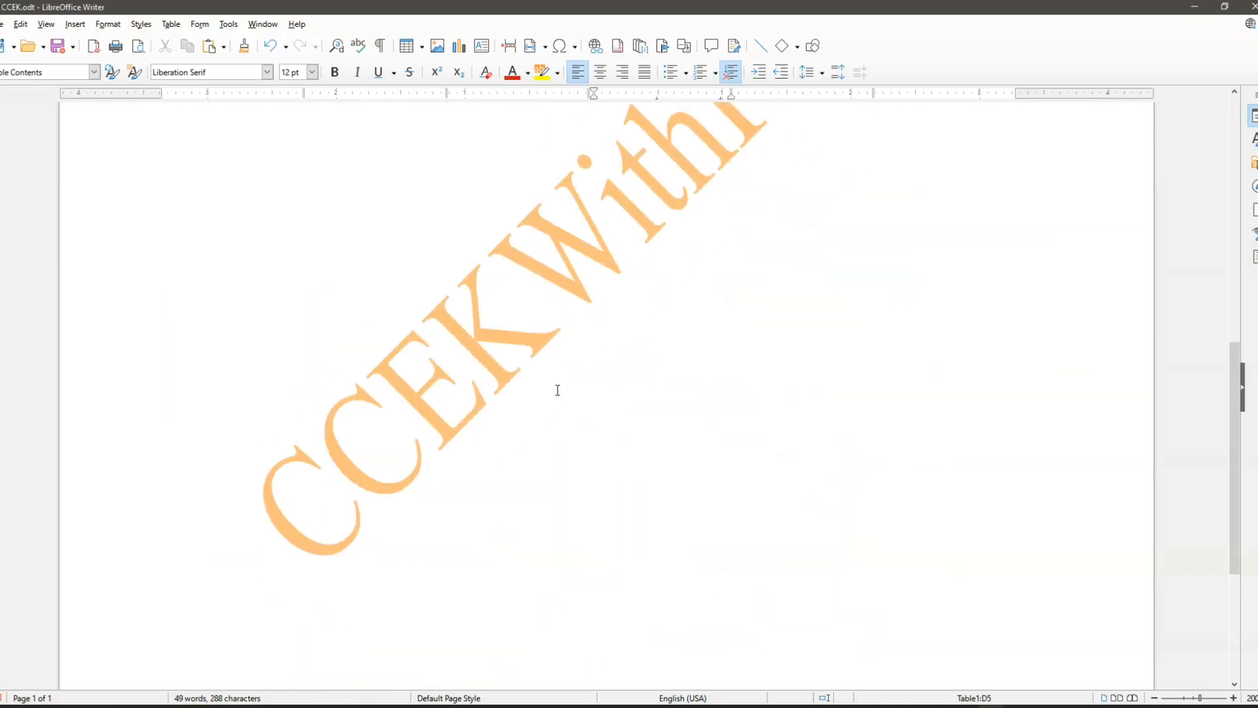
pyautogui.scroll(3, 565, 391)
pyautogui.scroll(-3, 565, 391)
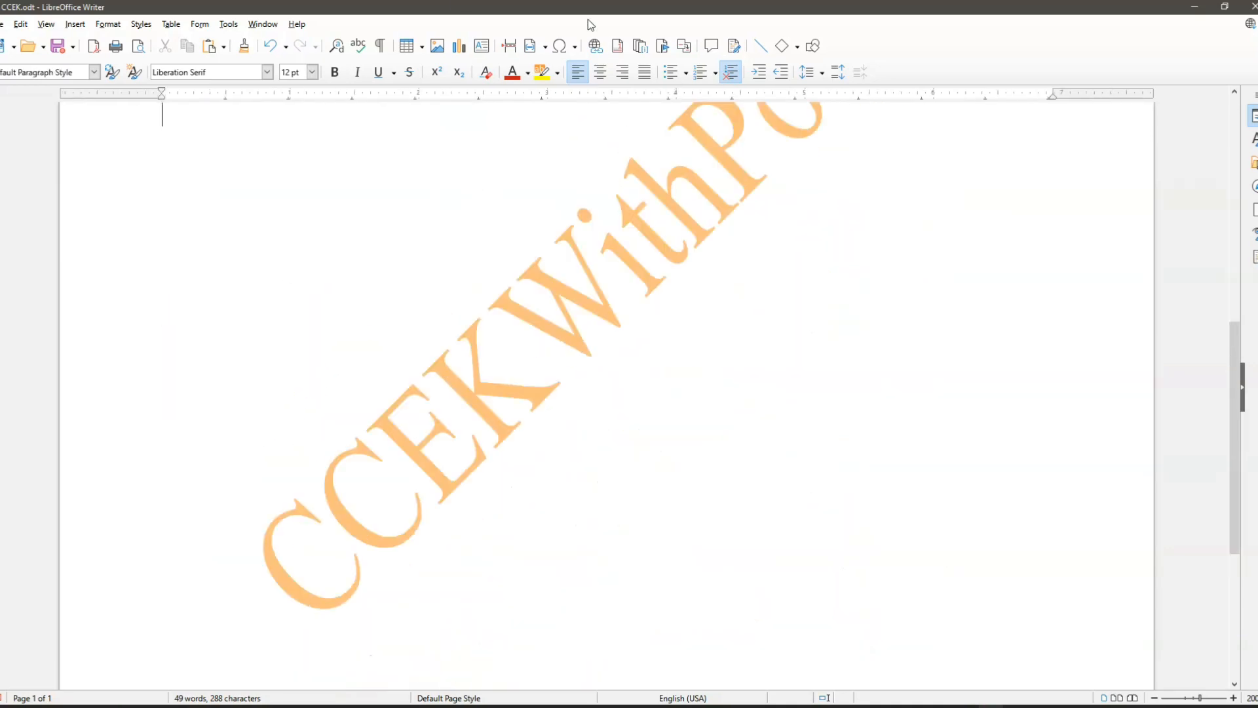
pyautogui.click(172, 26)
pyautogui.click(203, 42)
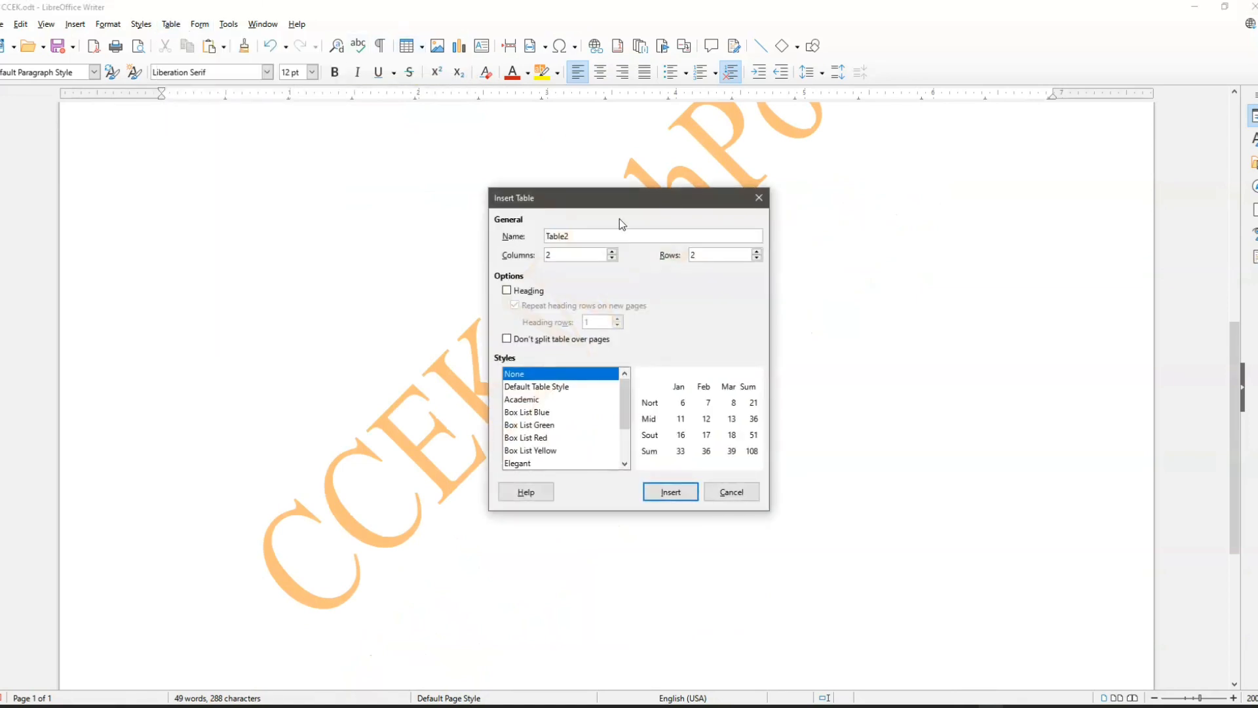
pyautogui.click(694, 492)
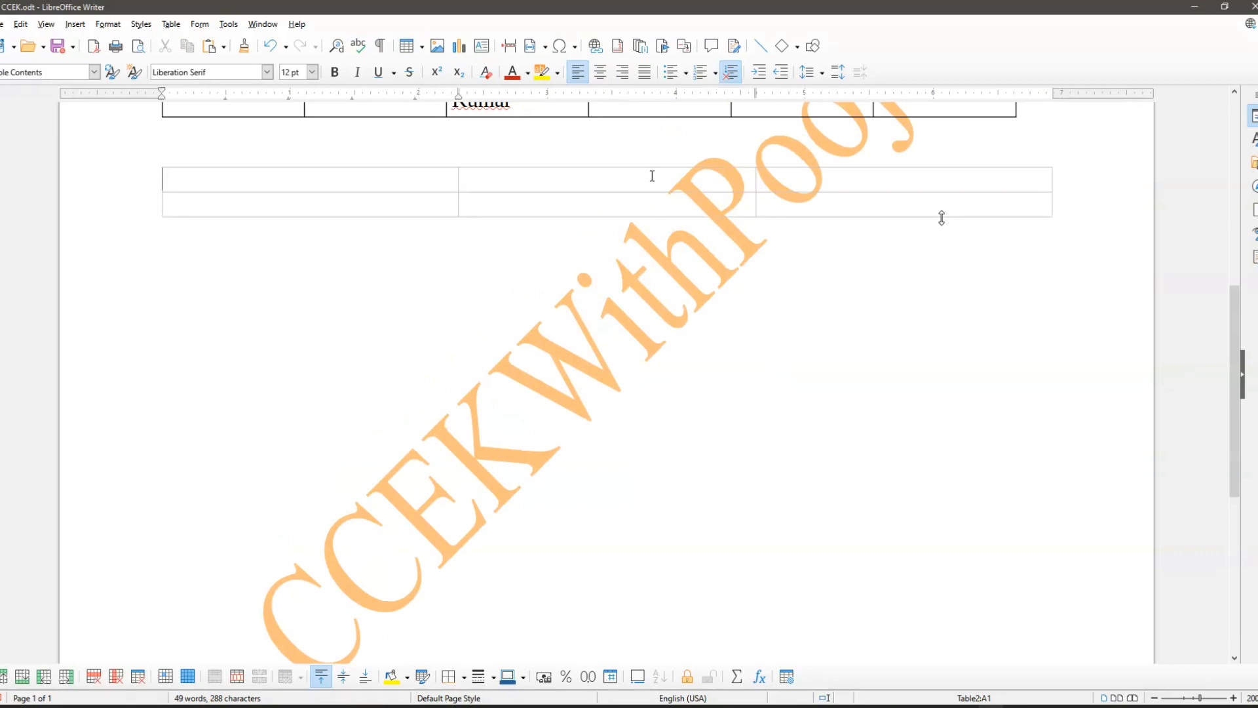
# Merge all cells of the blank 3-column table into a single cell.
pyautogui.moveTo(428, 176); pyautogui.dragTo(792, 196)
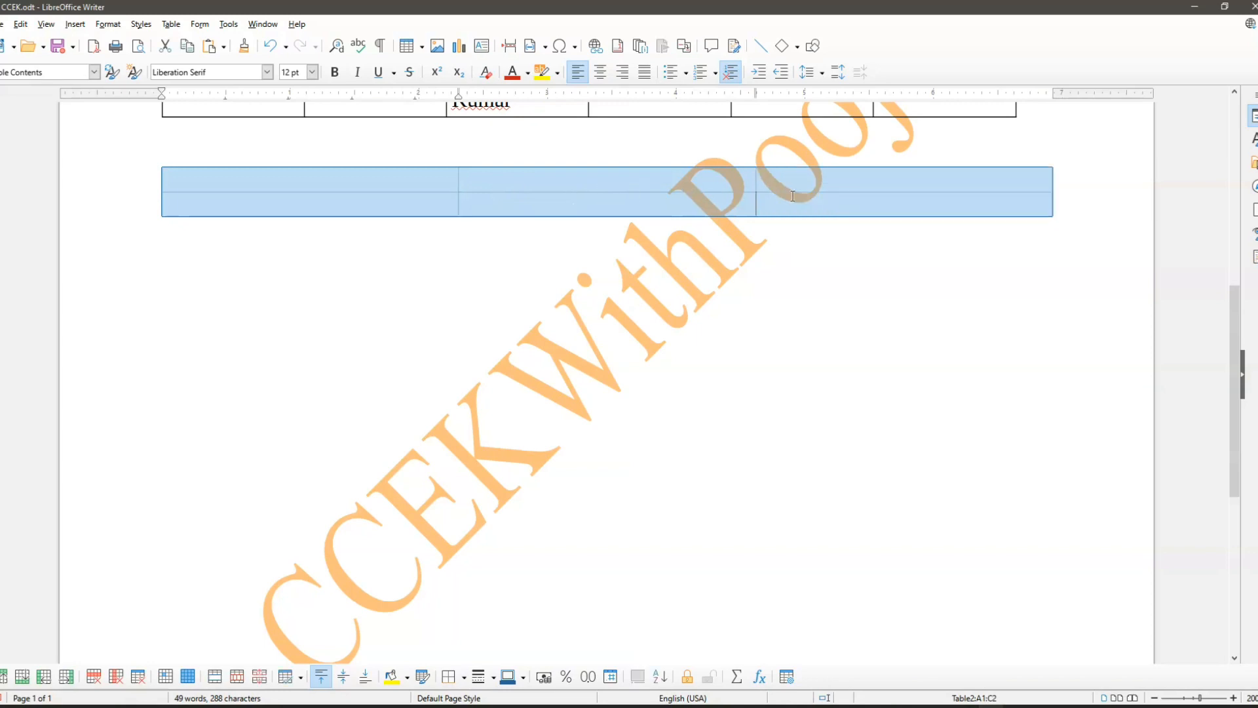
pyautogui.click(169, 26)
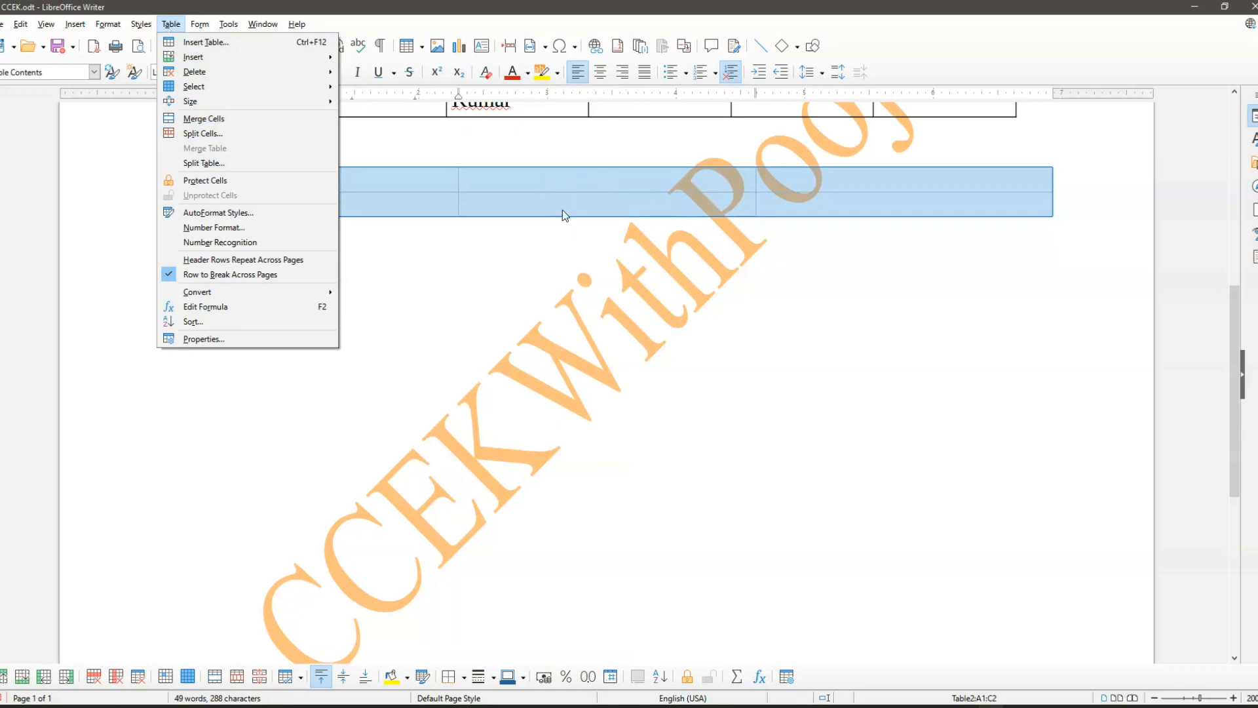
pyautogui.click(272, 119)
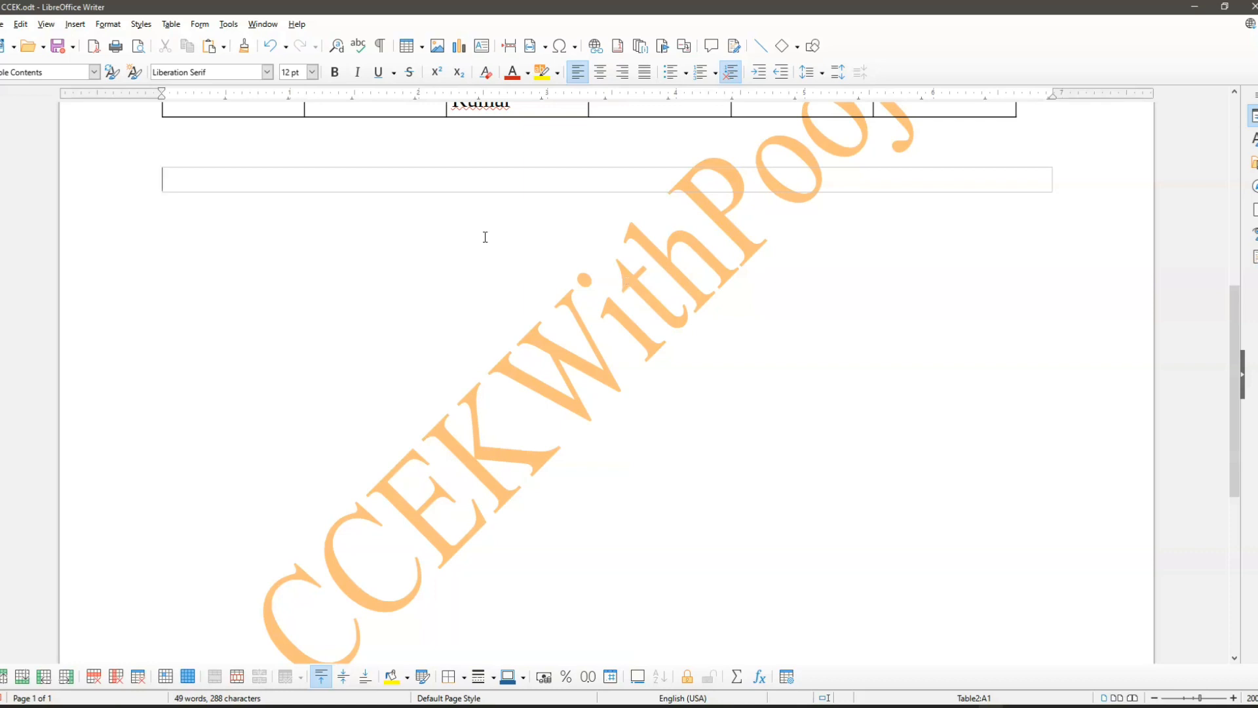
# Undo the cell merge and the insertion of the blank table.
pyautogui.hotkey('ctrl', 'z')
pyautogui.hotkey('ctrl', 'z')
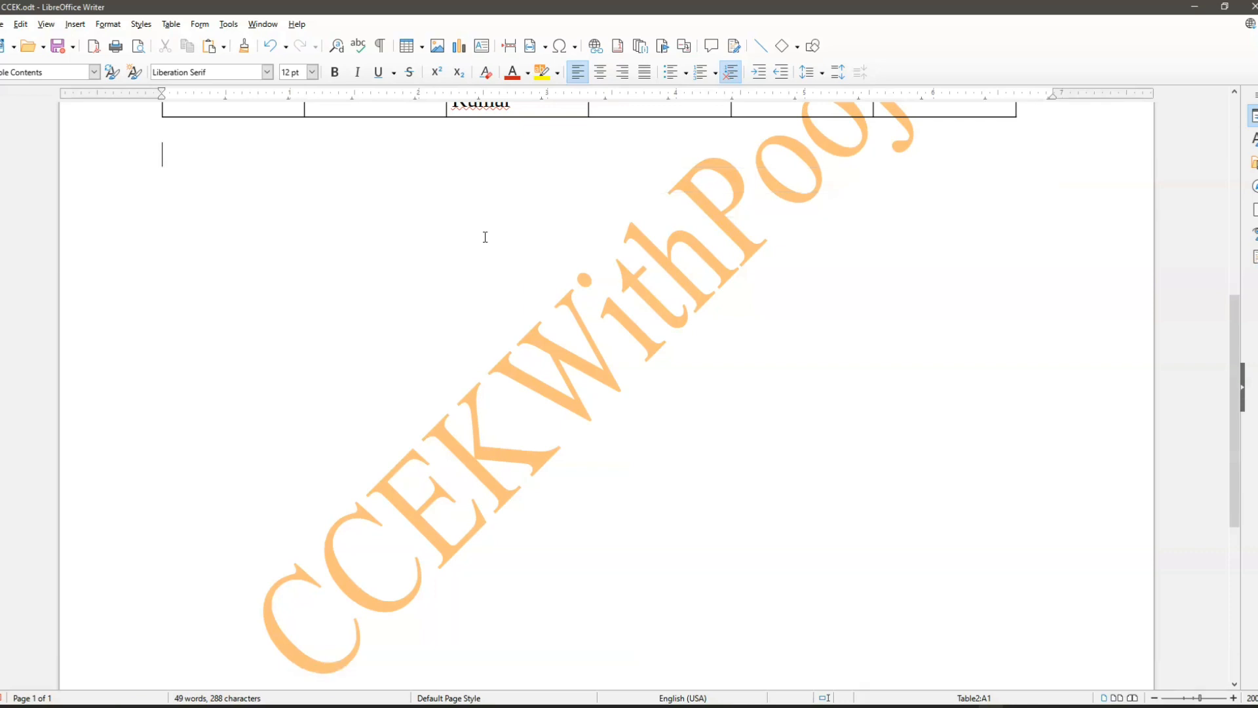
# Merge all cells of the Batch ID column in the employee table into one cell.
pyautogui.scroll(3, 490, 232)
pyautogui.scroll(3, 490, 232)
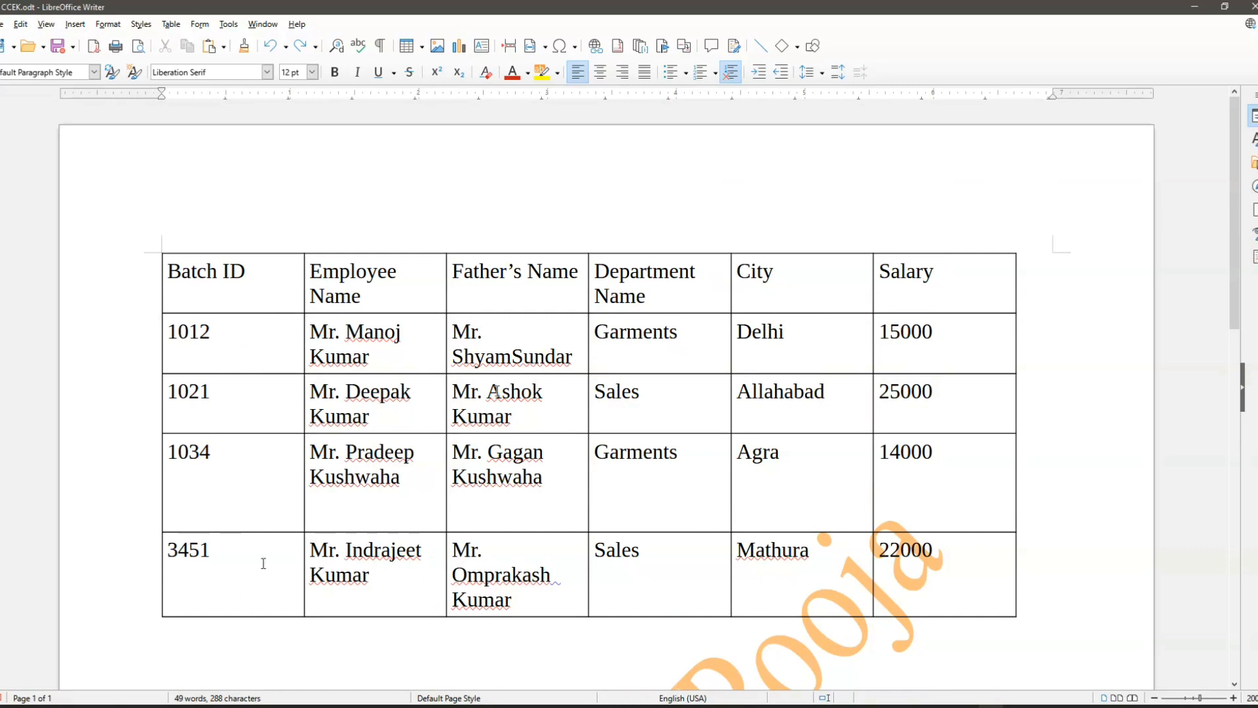
pyautogui.moveTo(262, 282); pyautogui.dragTo(249, 591)
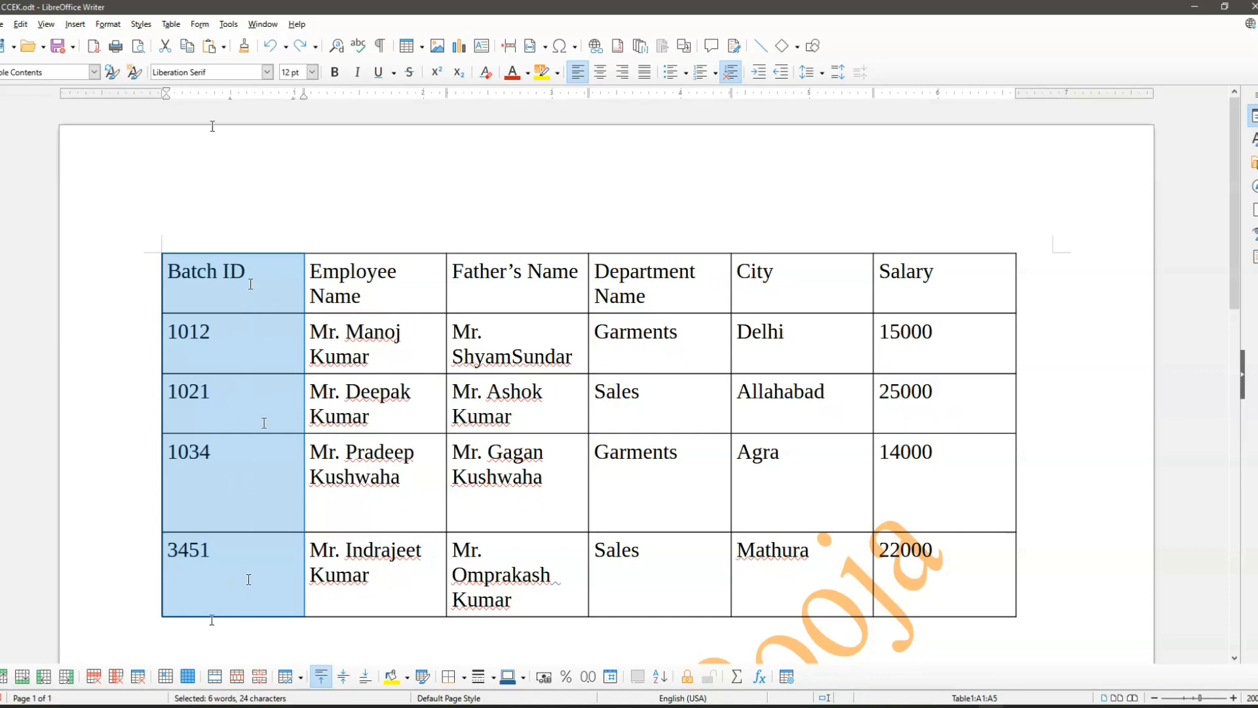
pyautogui.click(171, 24)
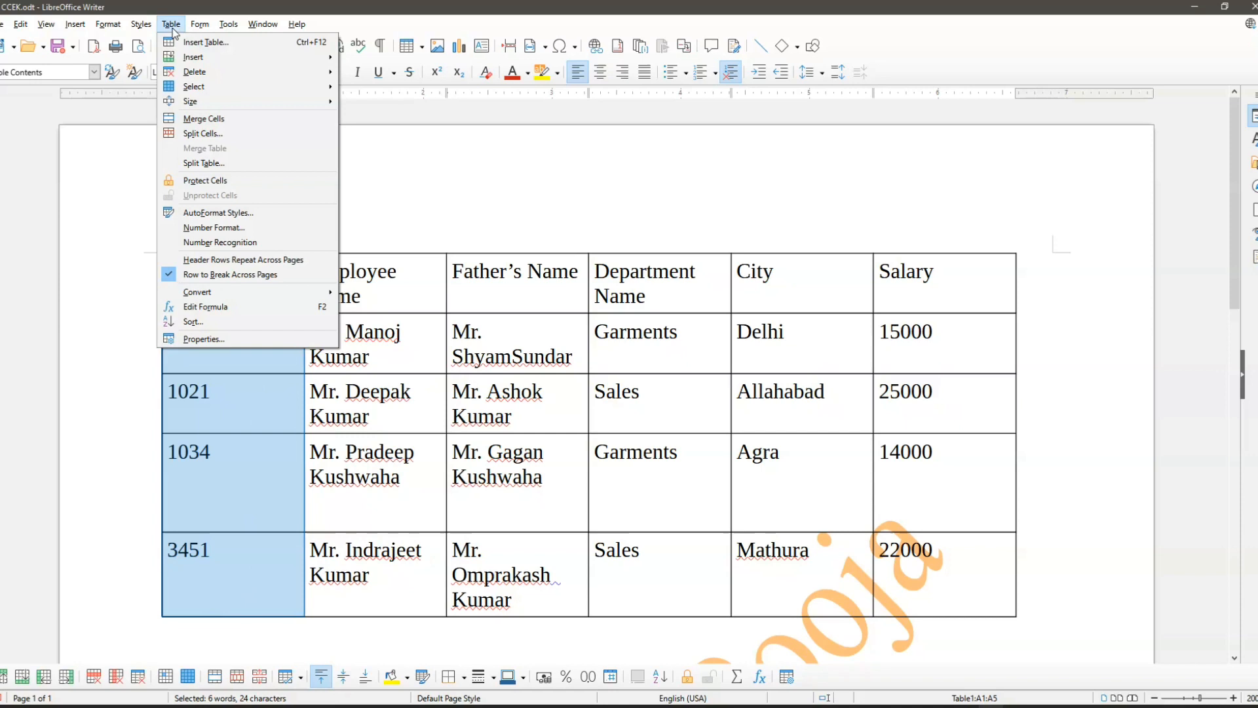
pyautogui.click(213, 120)
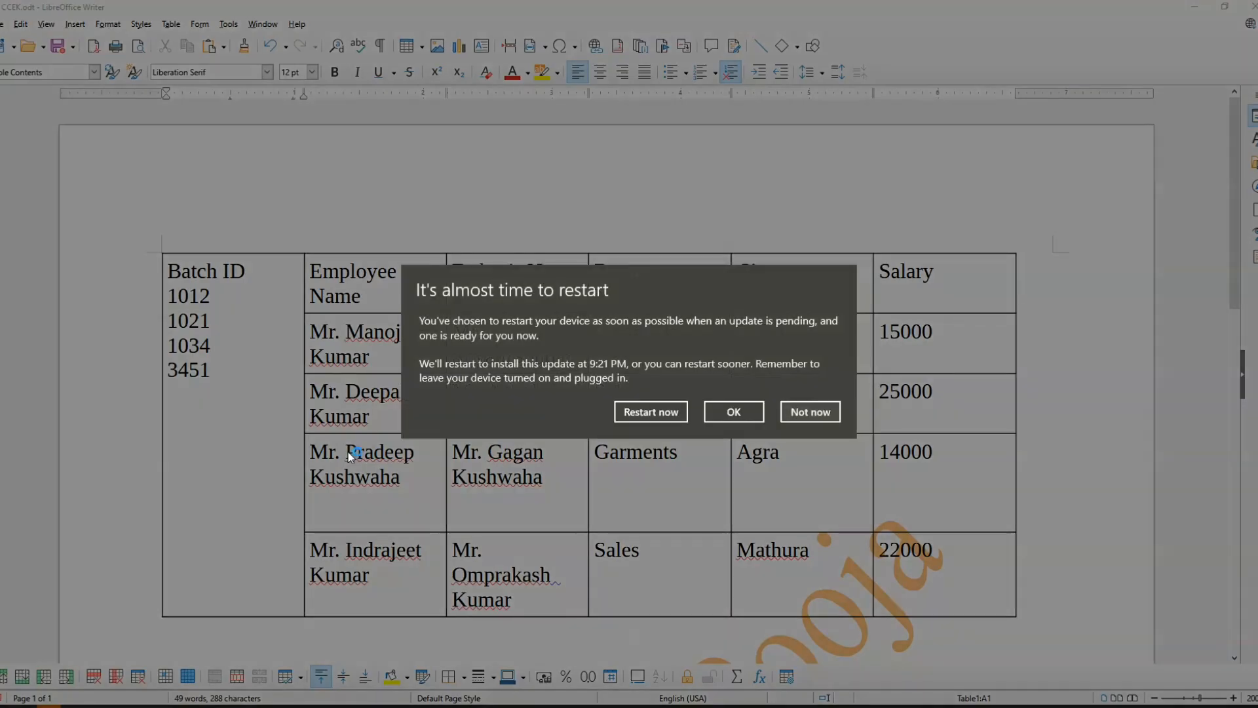
# Postpone the Windows restart, dismiss its notification, and undo the merge of the Batch ID column.
pyautogui.click(810, 411)
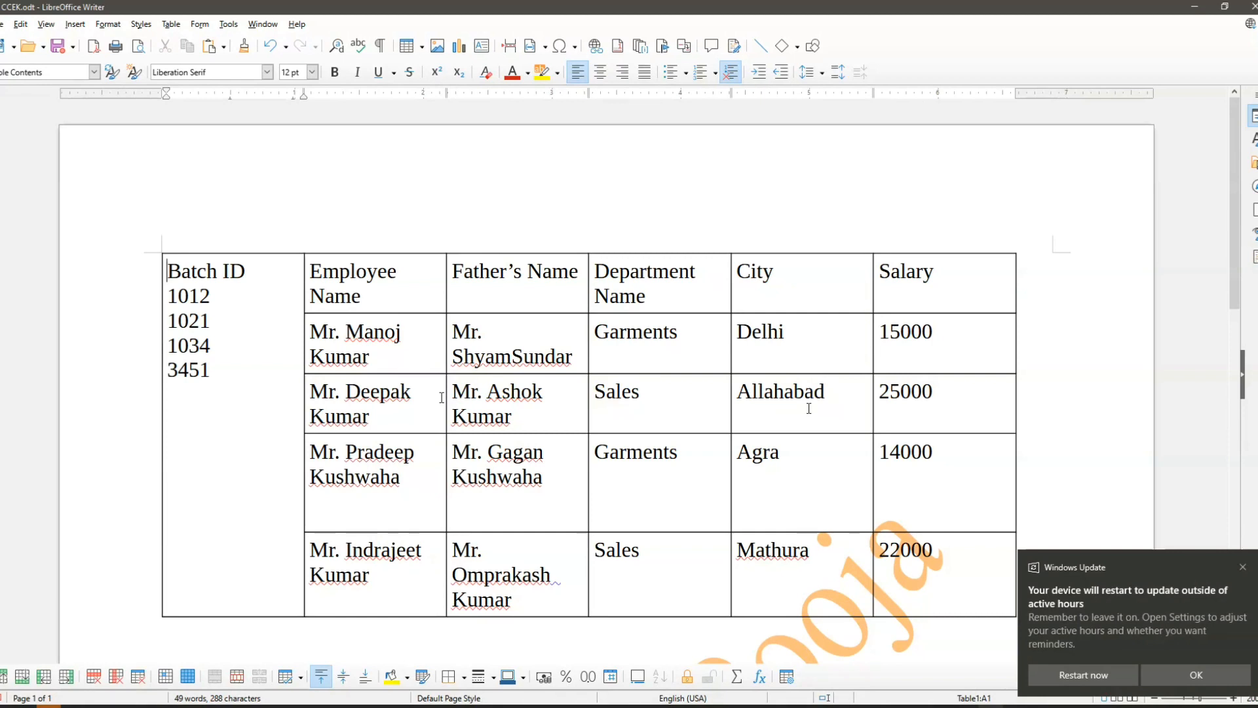
pyautogui.hotkey('ctrl', 'z')
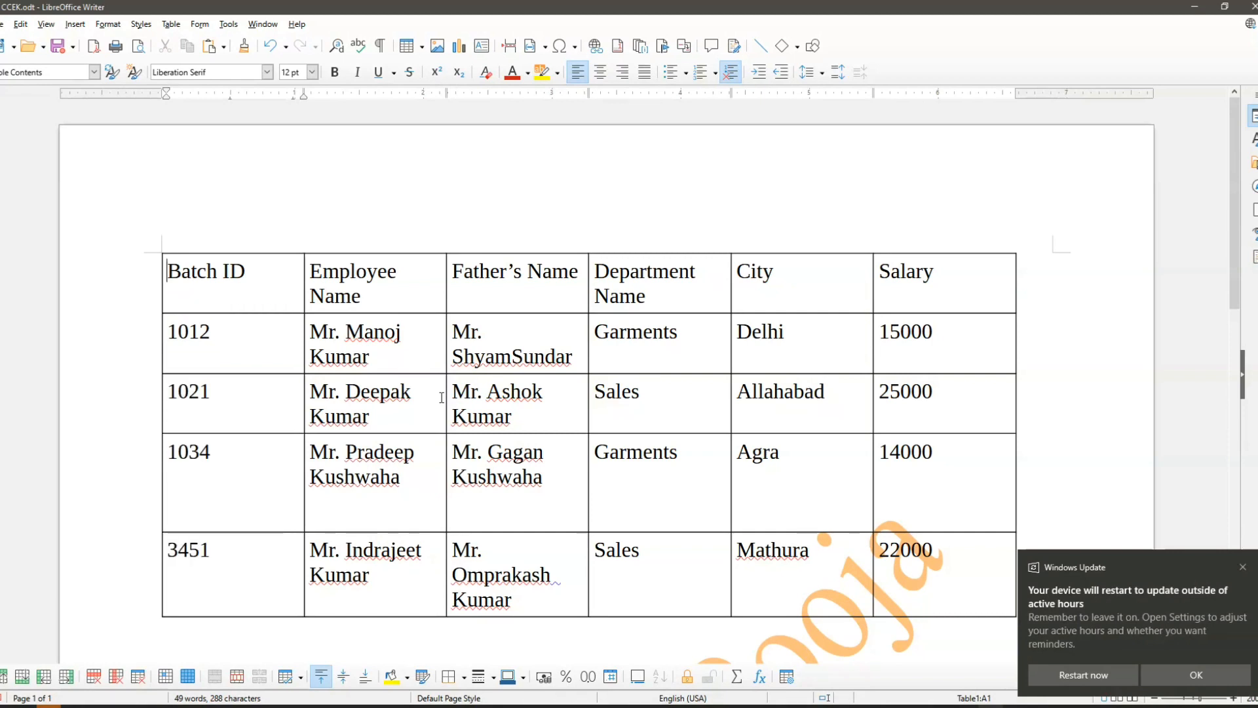
pyautogui.click(1242, 566)
# Insert an empty row above the header row of the employee table.
pyautogui.click(391, 296)
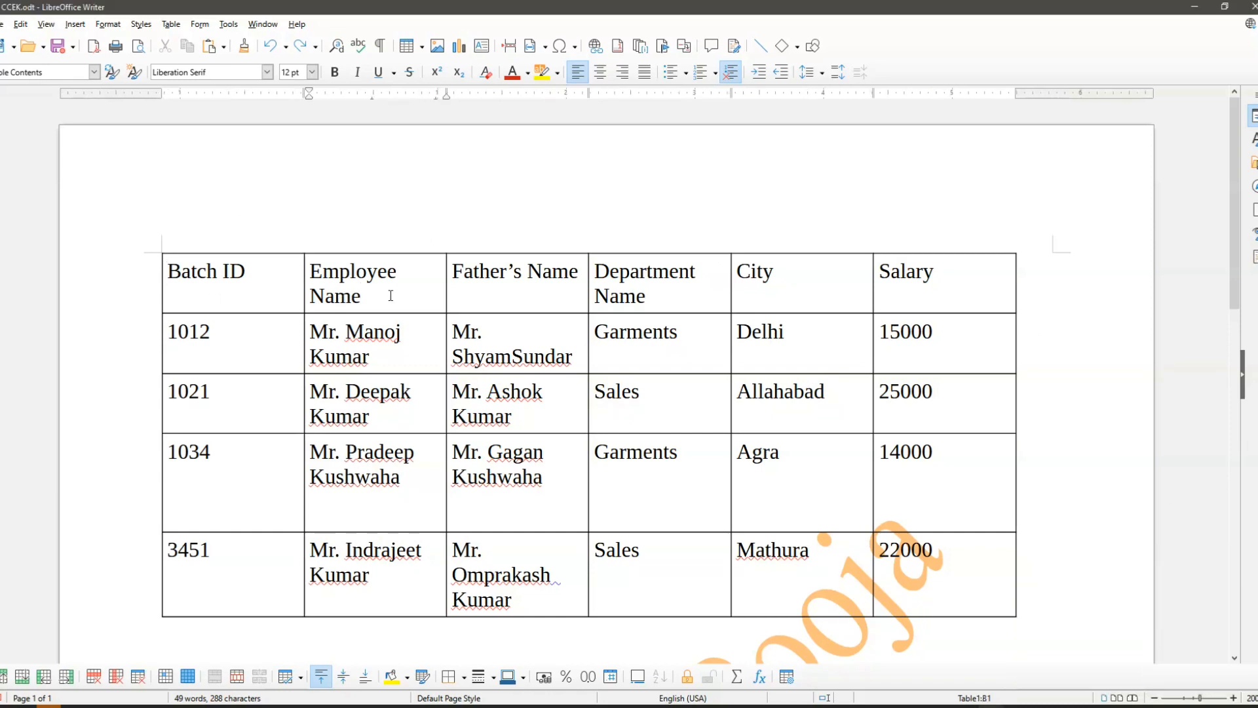
pyautogui.click(171, 25)
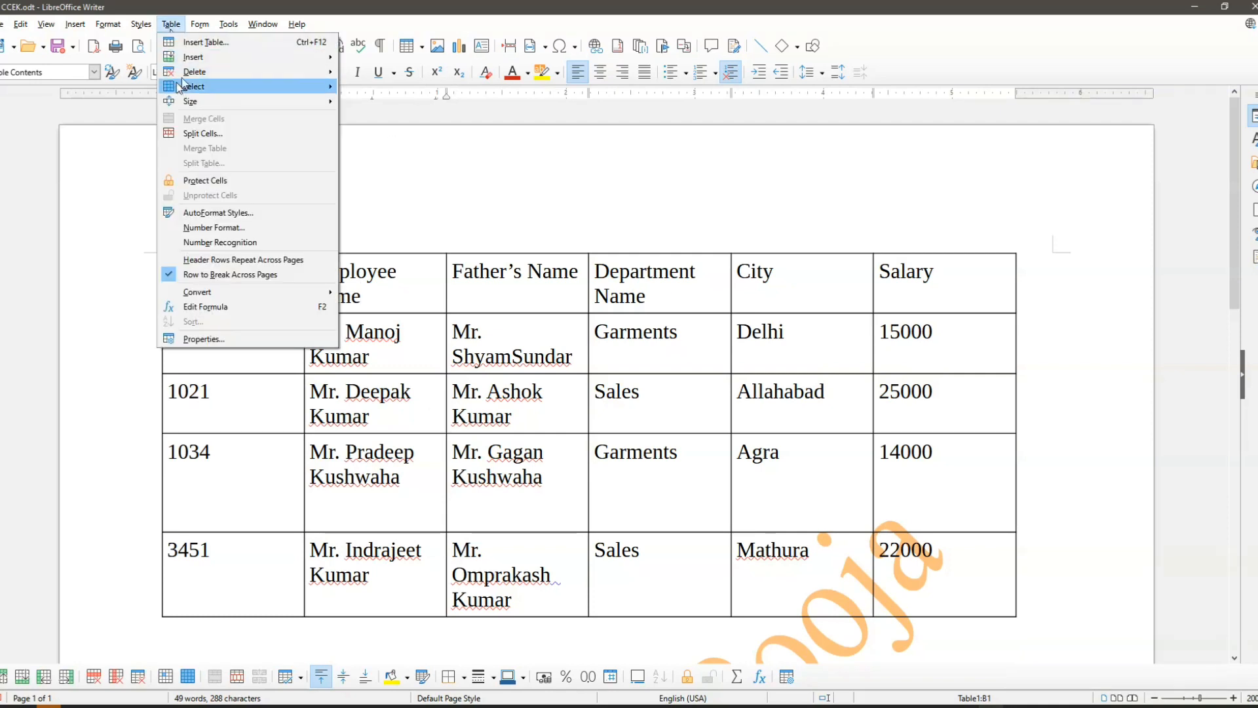
pyautogui.moveTo(189, 59)
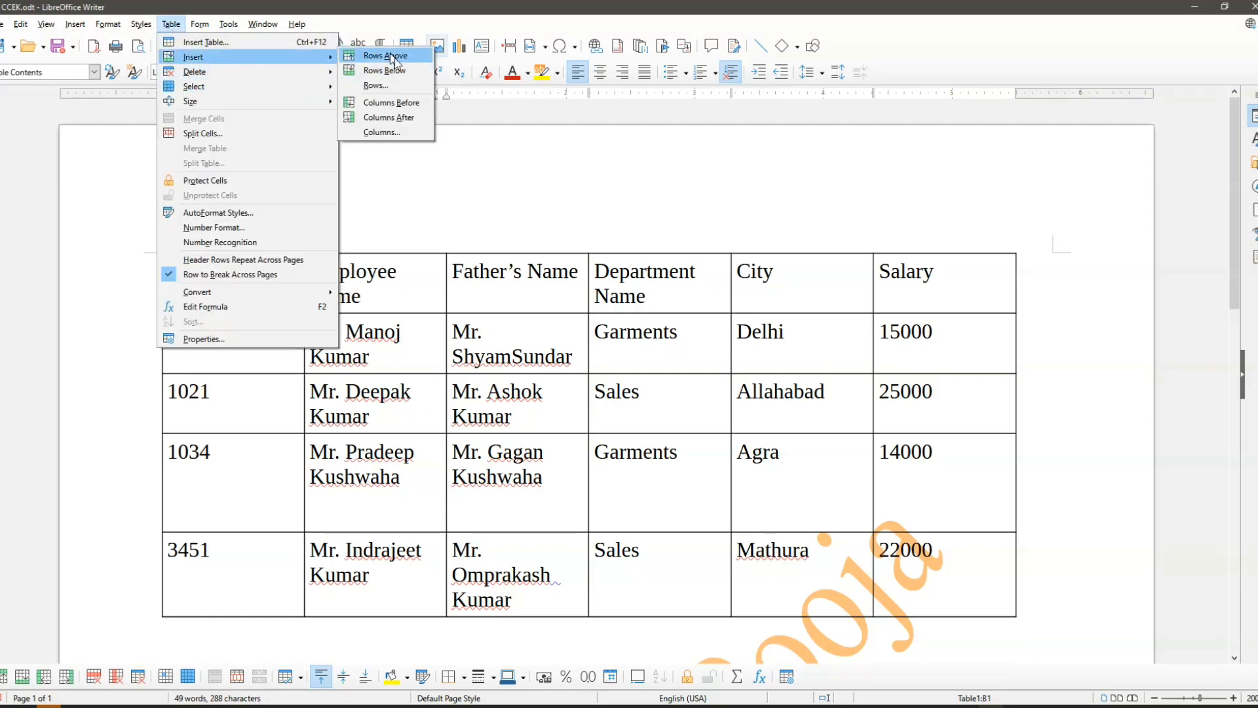
pyautogui.click(390, 57)
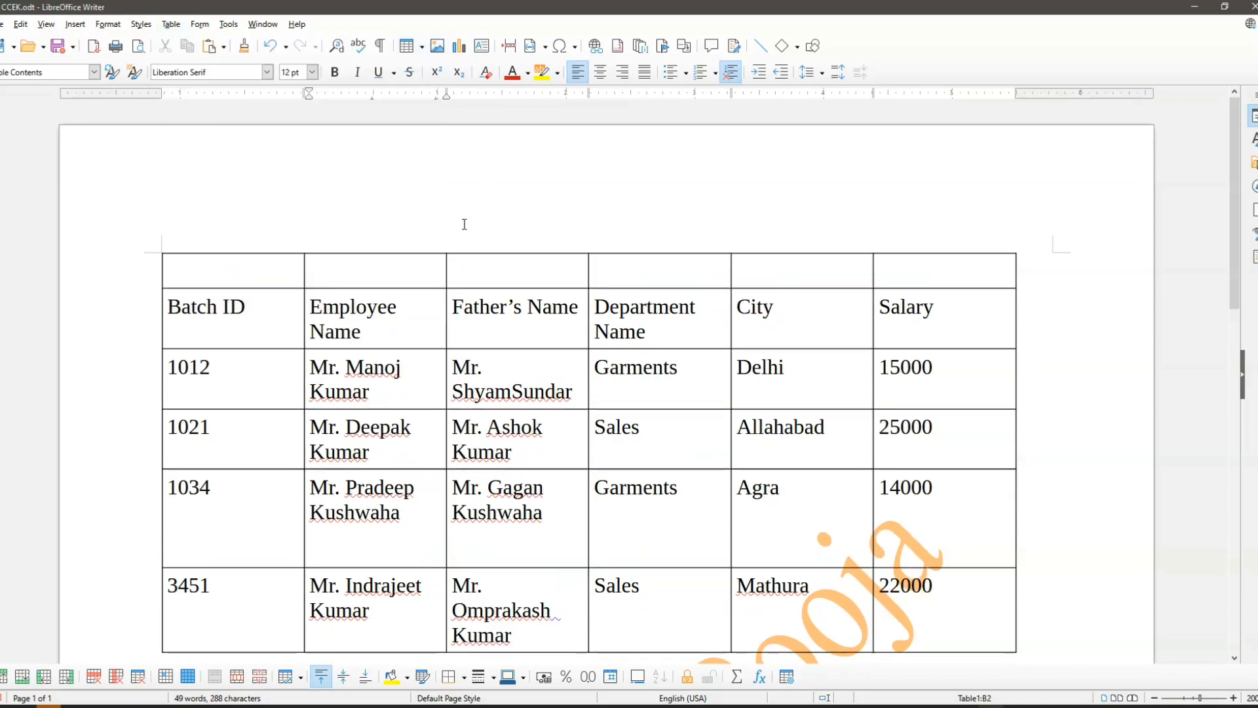
# Enter the title EMPLOYEE SALES RECORD 2020 in the first cell of the employee table's empty top row.
pyautogui.click(283, 279)
pyautogui.write('EMPLOY')
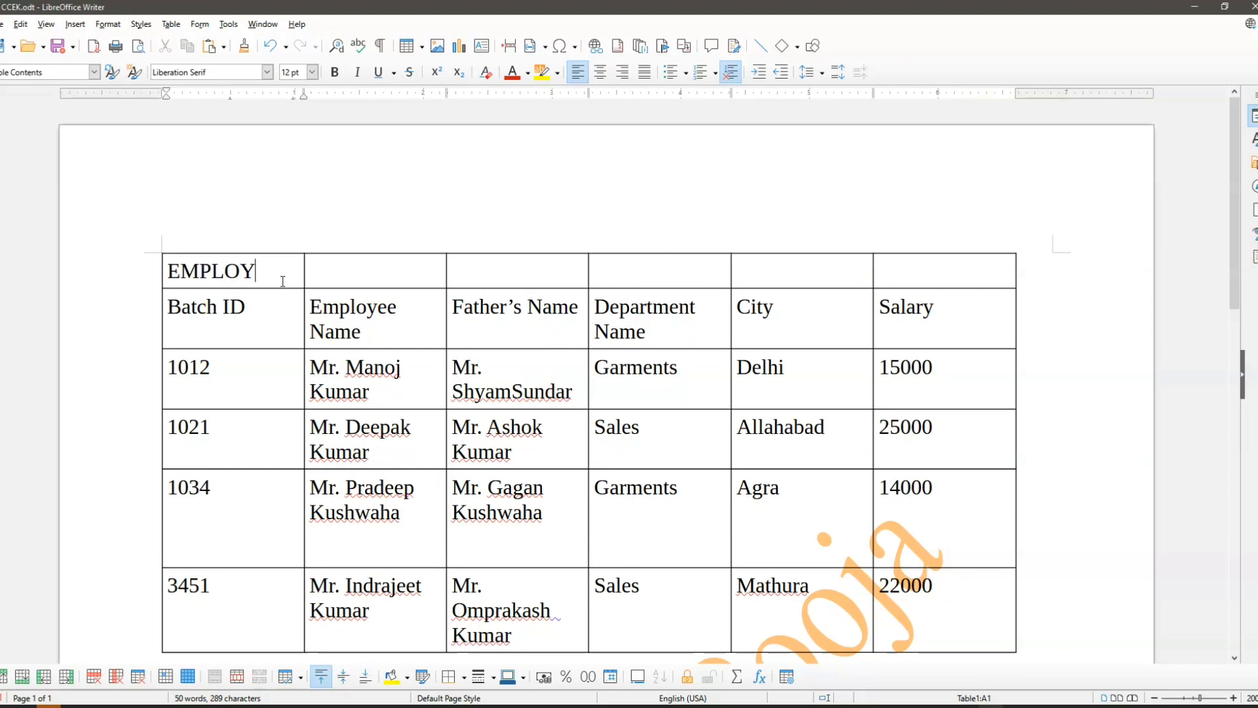
pyautogui.write('EE,')
pyautogui.press('Return')
pyautogui.write('SA')
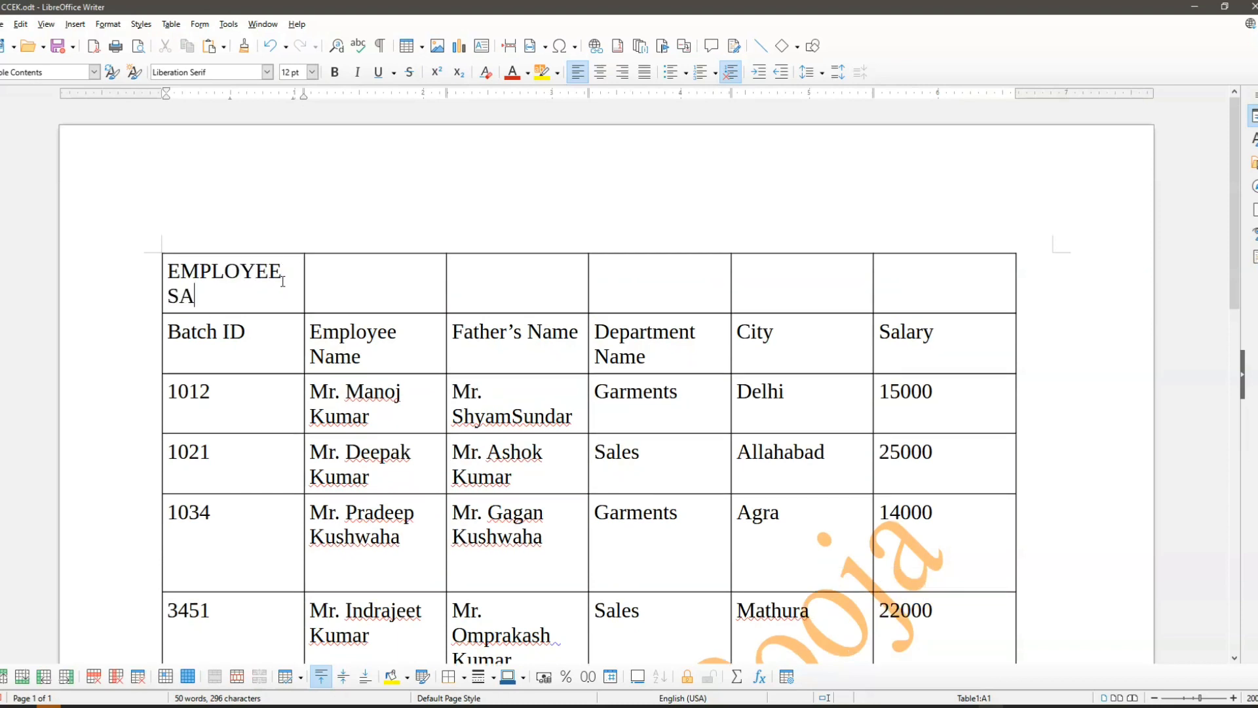
pyautogui.write('LES RECORD')
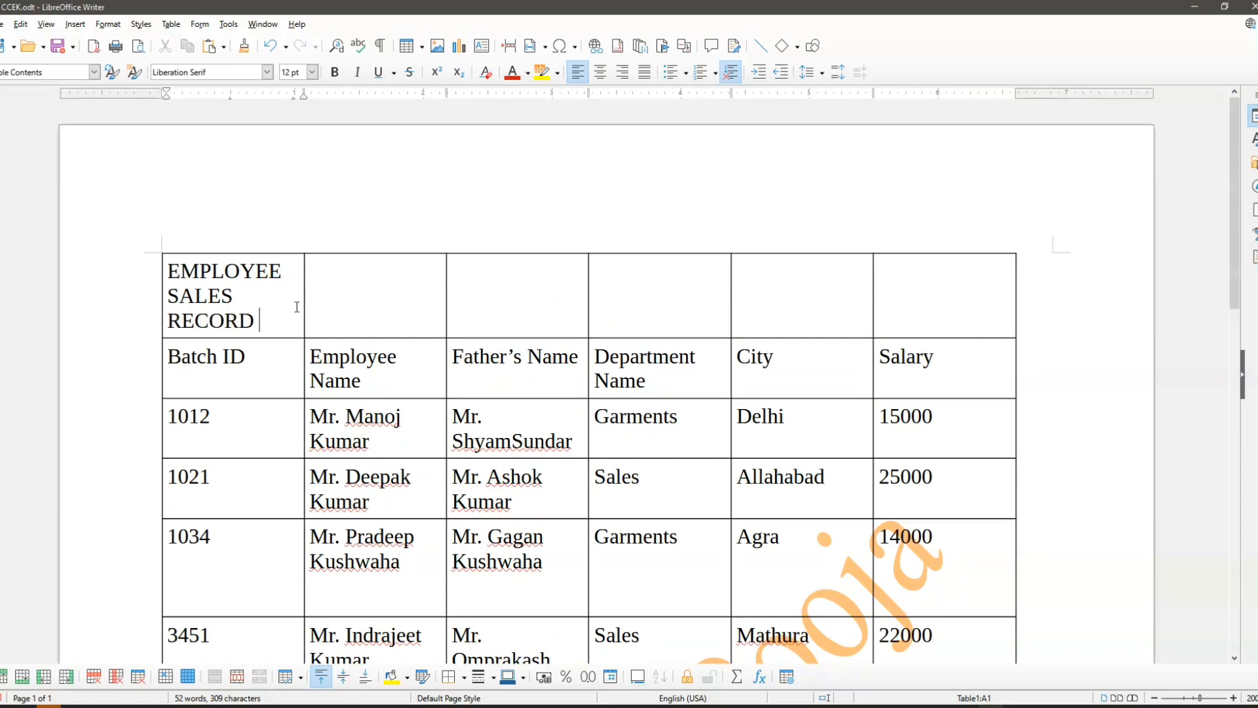
pyautogui.write(' 2020')
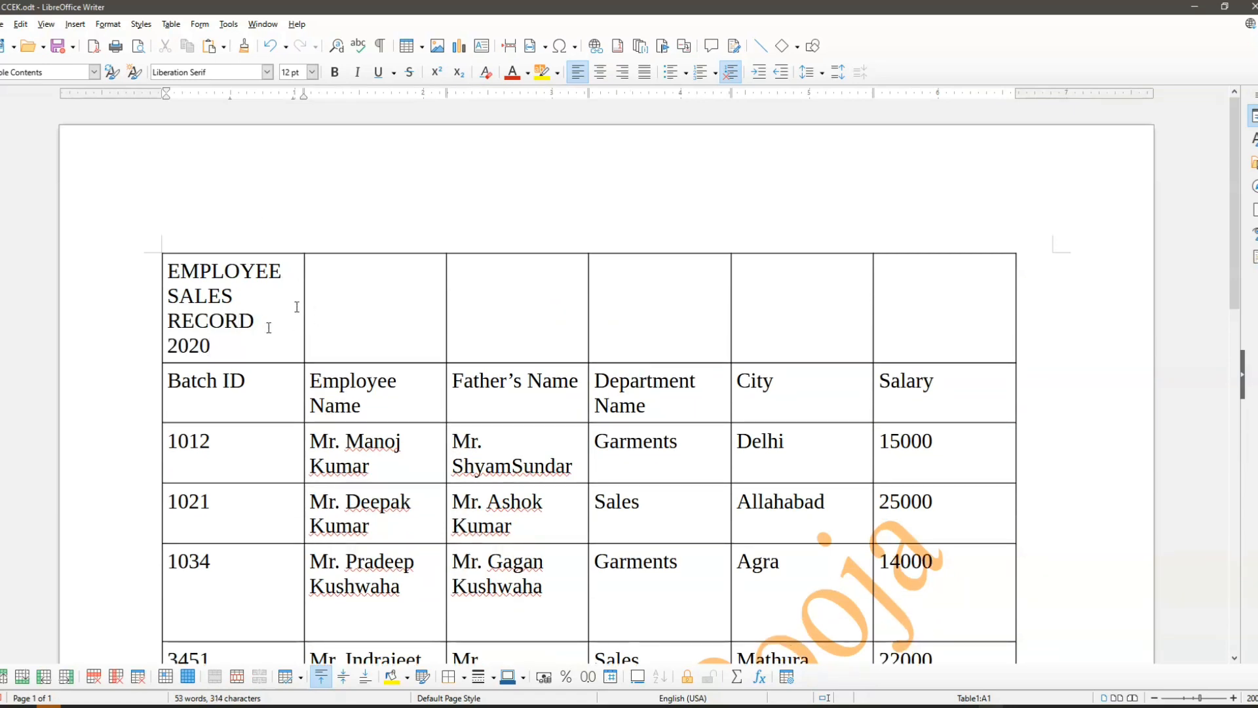
# Merge all six cells of the employee table's title row into a single cell.
pyautogui.scroll(-2, 274, 397)
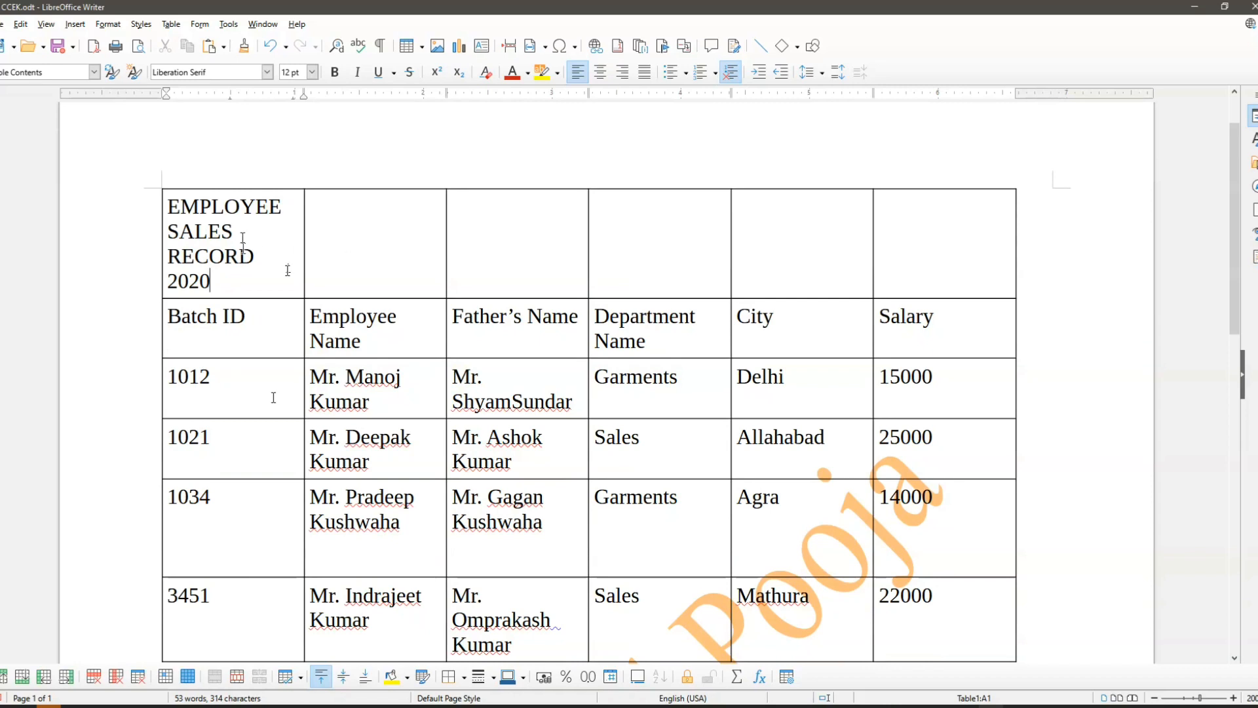
pyautogui.moveTo(289, 233); pyautogui.dragTo(905, 252)
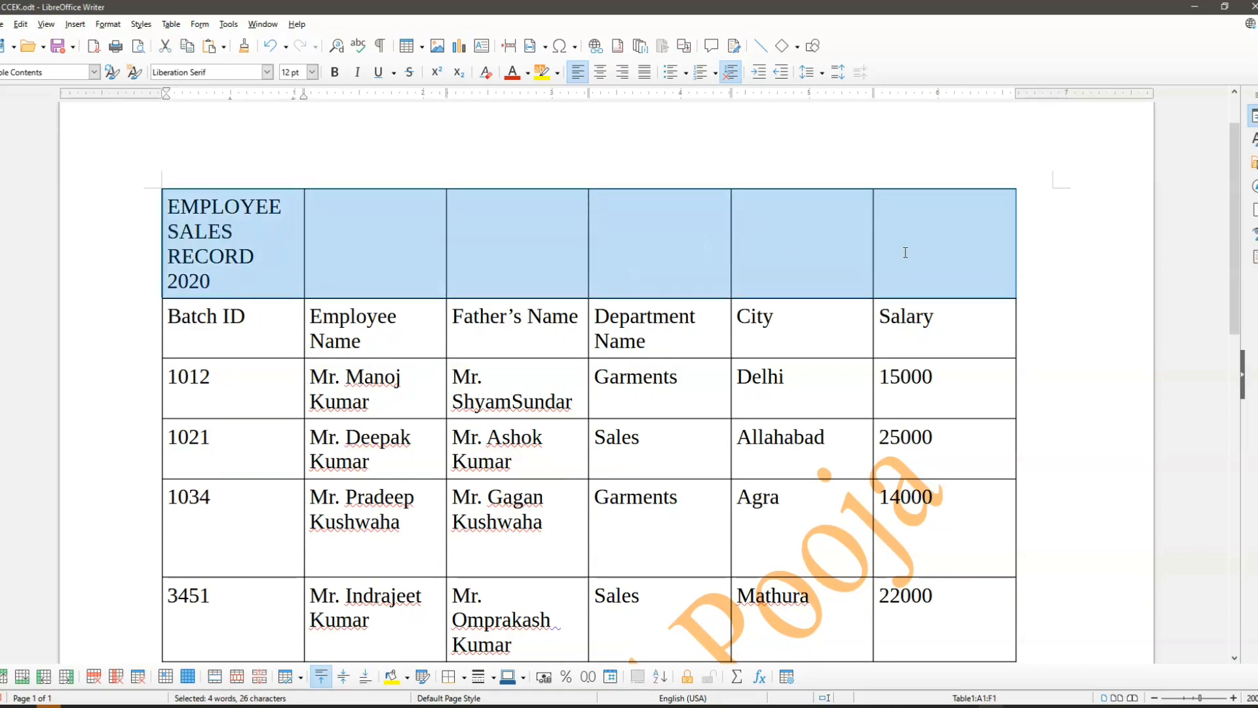
pyautogui.click(407, 245)
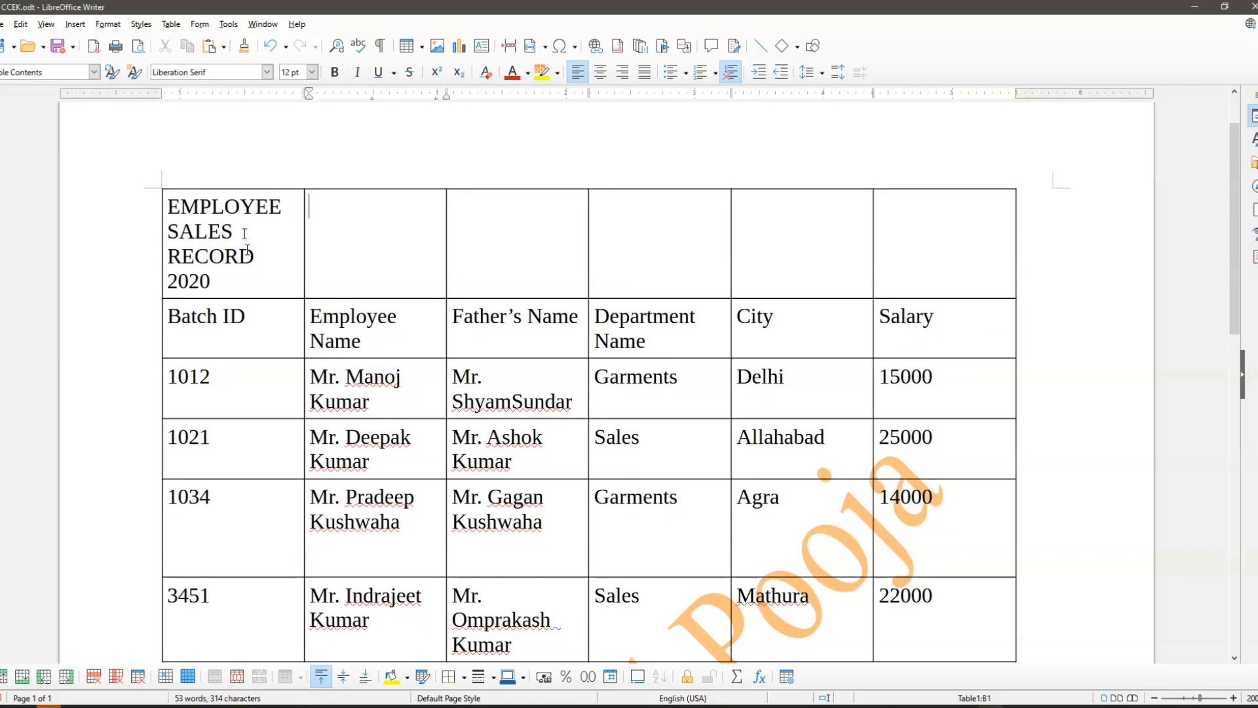
pyautogui.moveTo(247, 247); pyautogui.dragTo(886, 234)
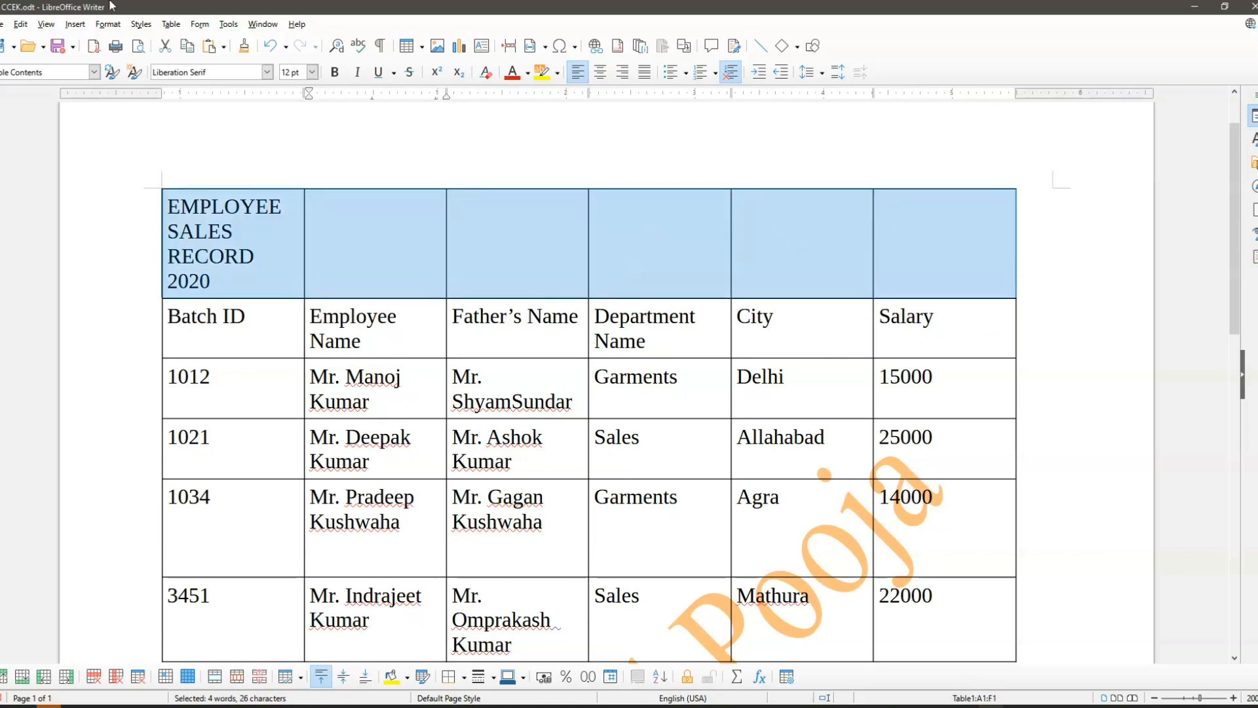
pyautogui.click(170, 24)
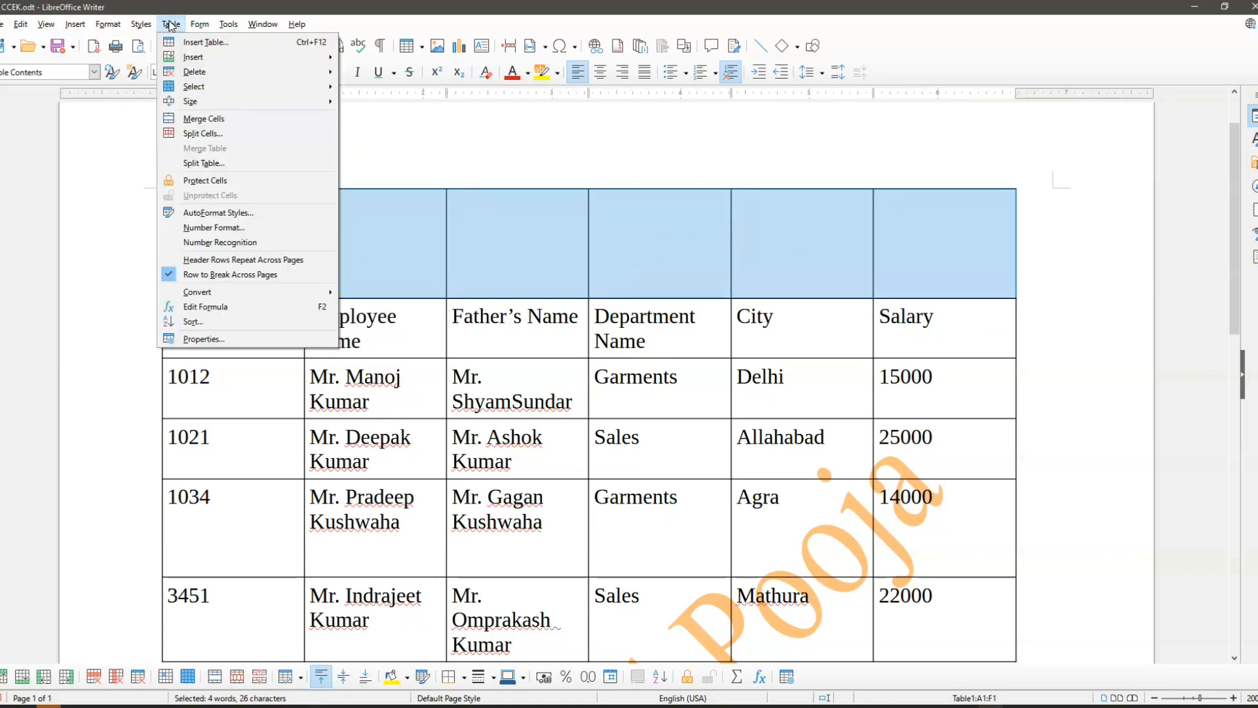
pyautogui.click(202, 120)
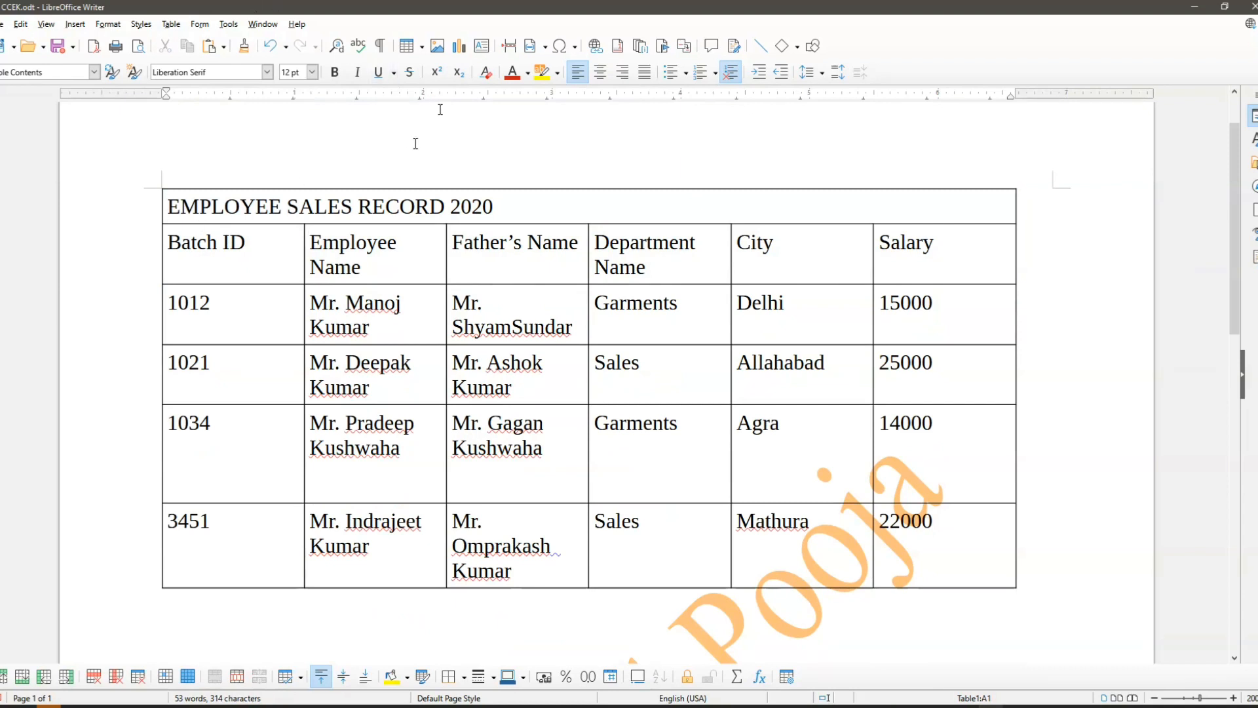
# Enlarge the employee table's title text to 30 pt and centre it in the merged cell.
pyautogui.hotkey('shift', 'End')
pyautogui.hotkey('ctrl', ']')
pyautogui.hotkey('ctrl', ']')
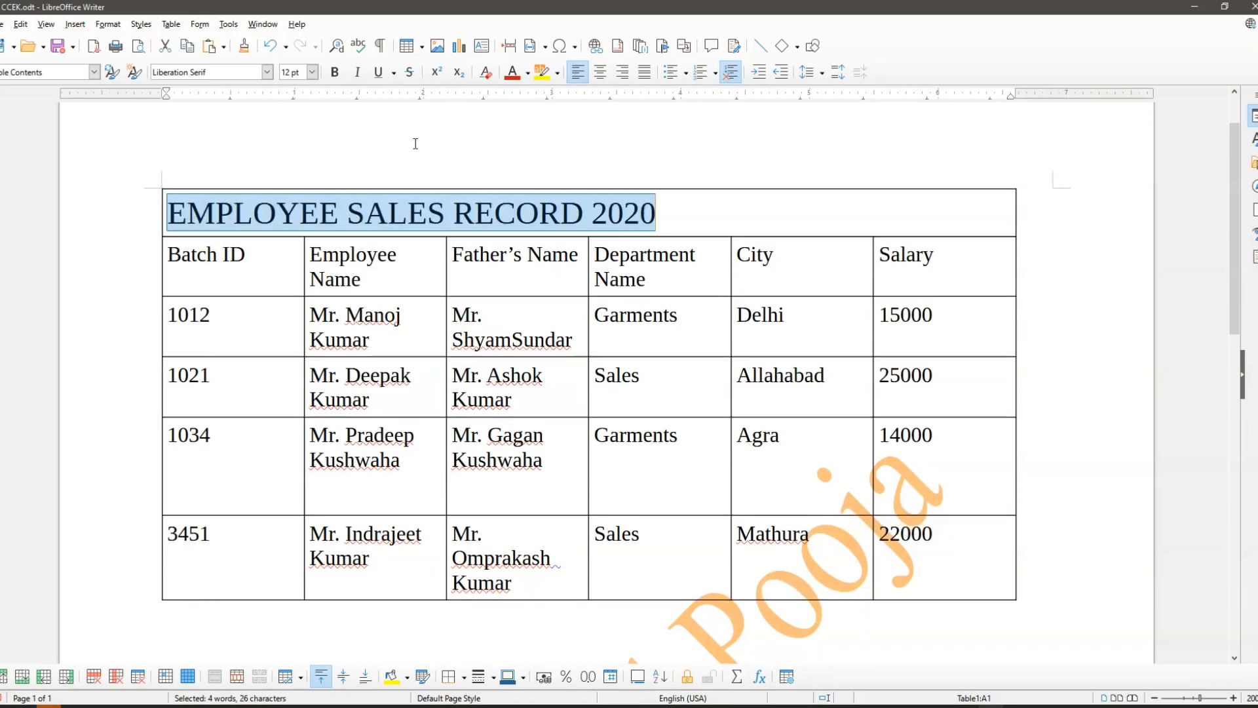
pyautogui.hotkey('ctrl', ']')
pyautogui.hotkey('ctrl', ']')
pyautogui.hotkey('ctrl', ']')
pyautogui.hotkey('ctrl', ']')
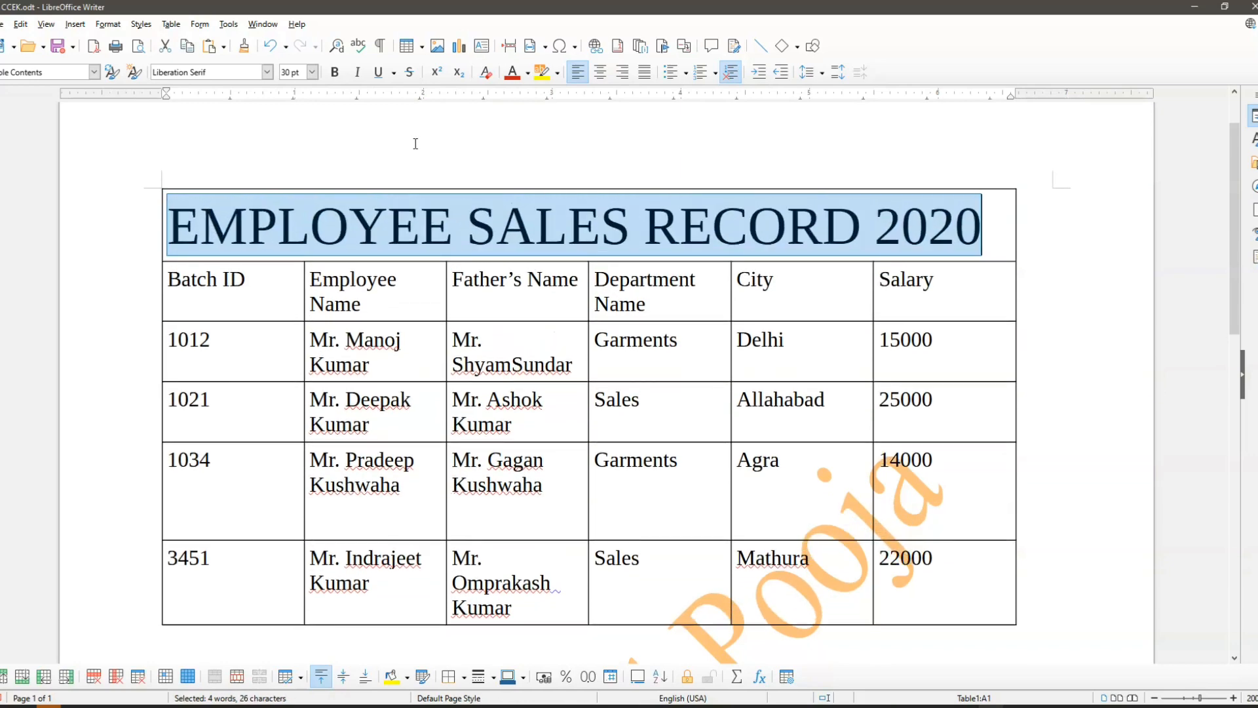
pyautogui.hotkey('ctrl', 'e')
pyautogui.click(462, 311)
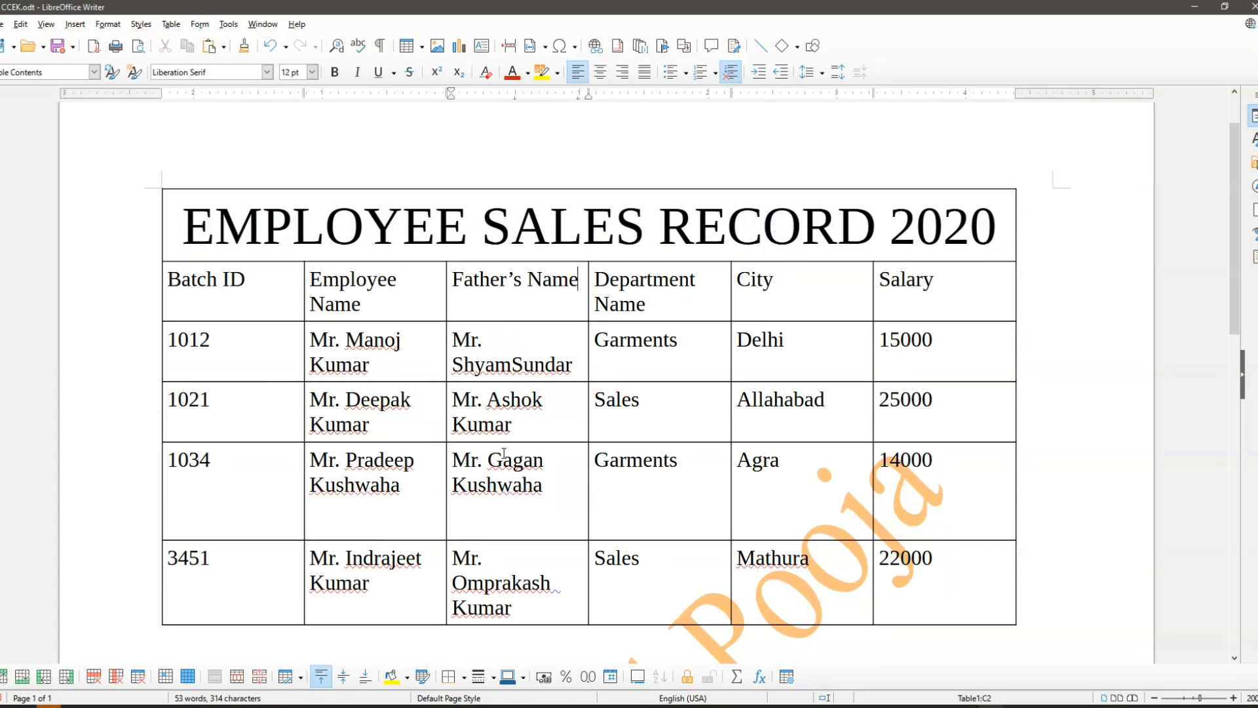
pyautogui.click(180, 27)
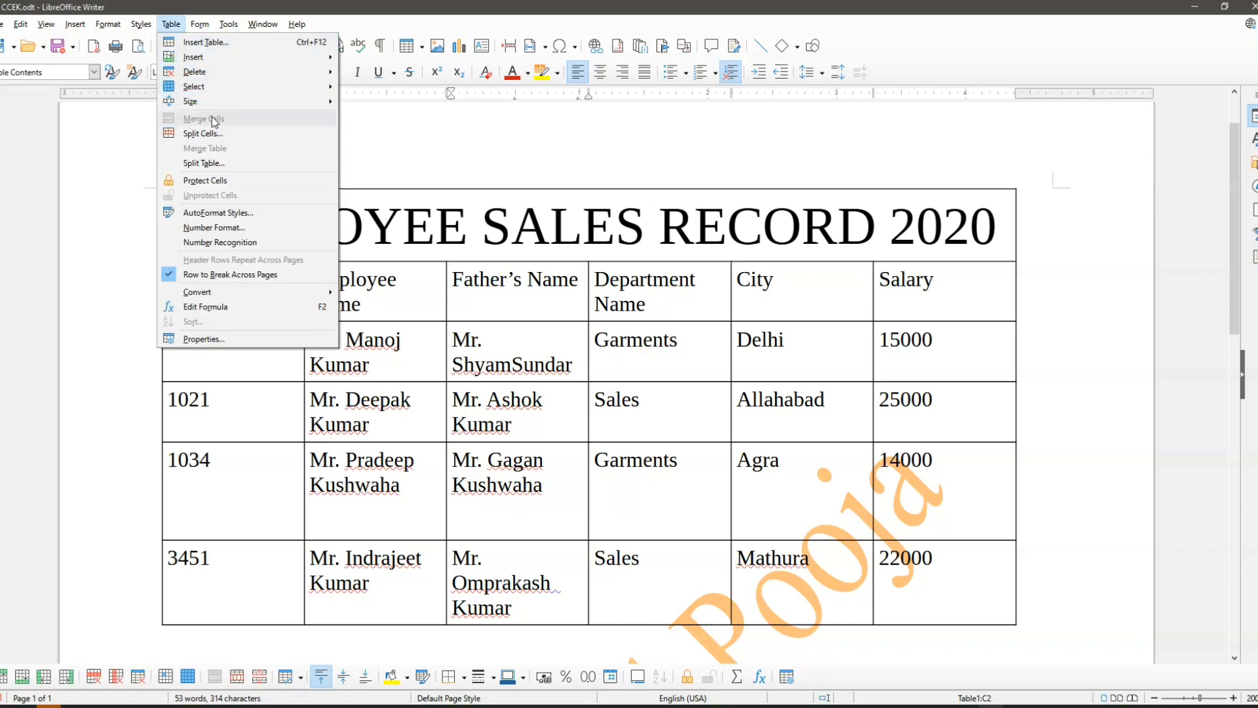
pyautogui.click(535, 323)
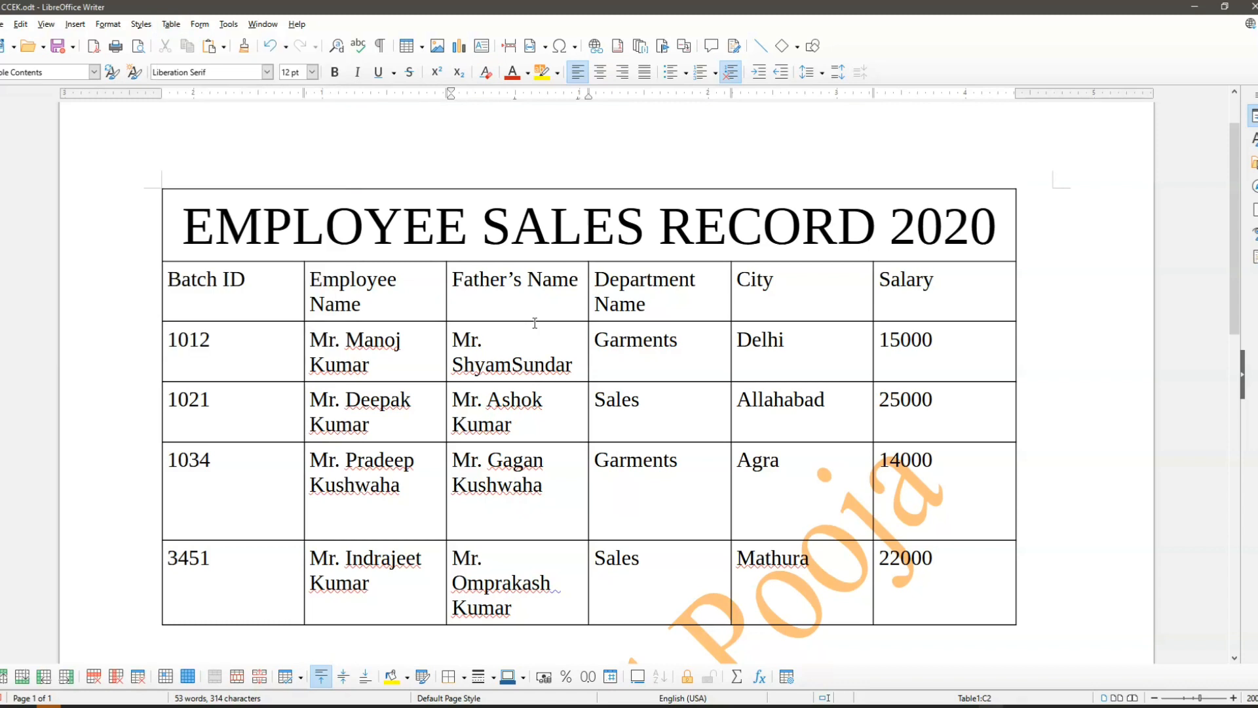